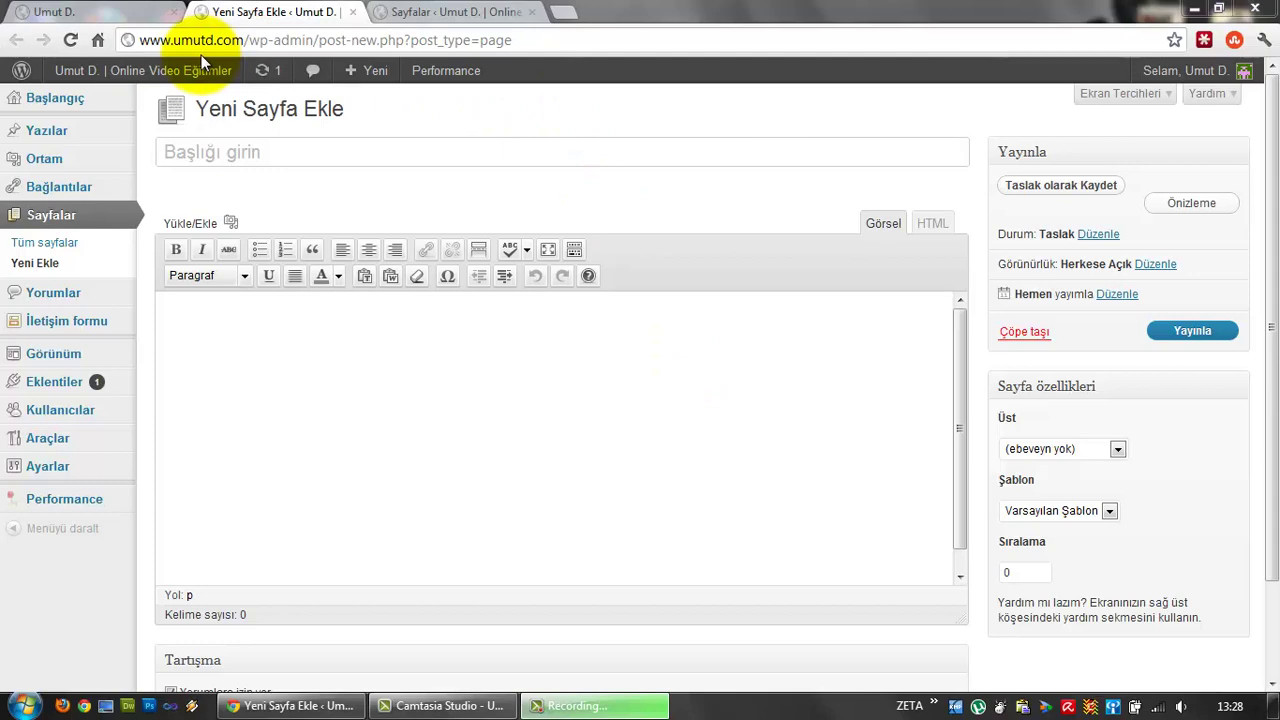
- Look through the video posts on the site's home page and open the WordPress Dersleri page
{"action": "left_click", "coordinate": [101, 13]}
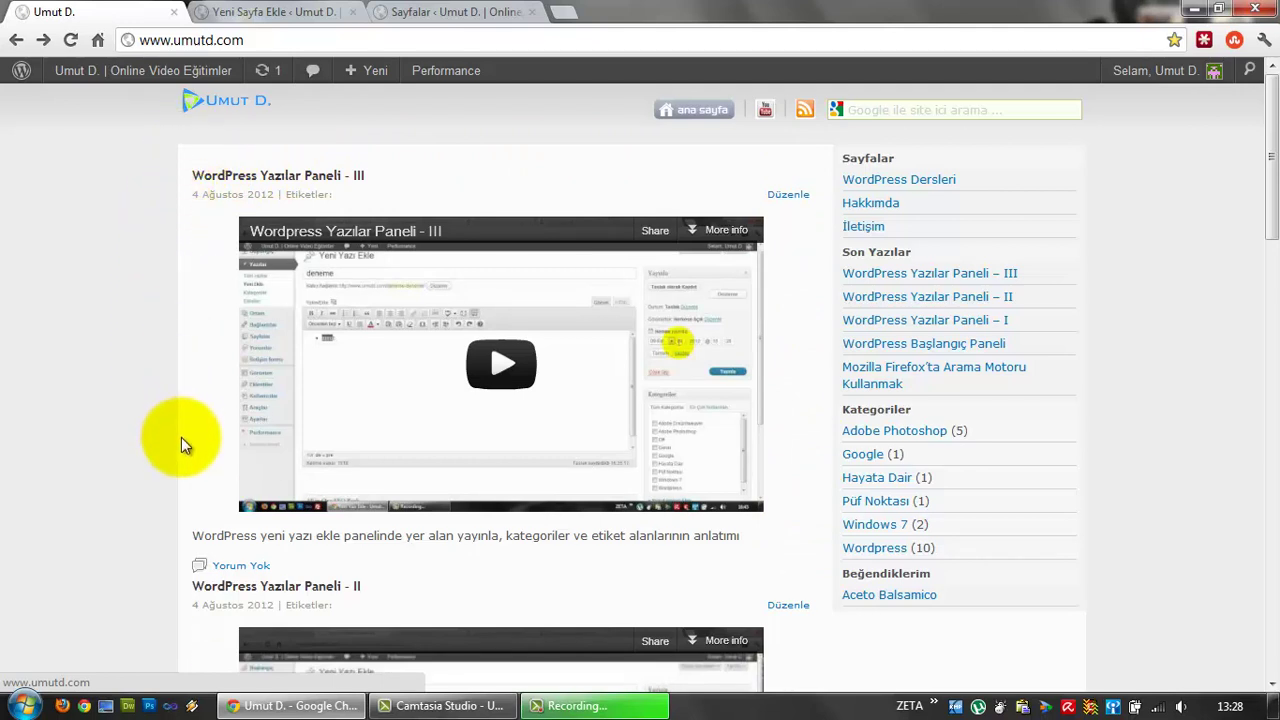
{"action": "scroll", "coordinate": [190, 412], "scroll_direction": "down", "scroll_amount": 9}
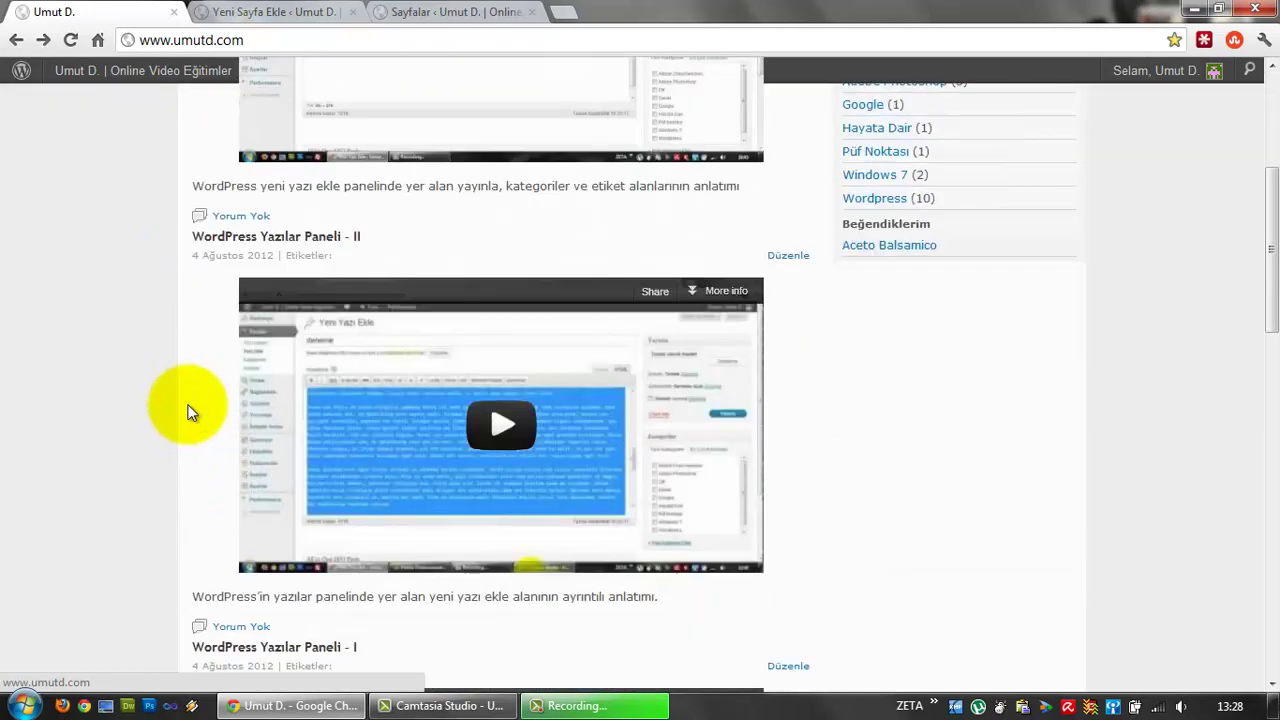
{"action": "scroll", "coordinate": [190, 412], "scroll_direction": "down", "scroll_amount": 4}
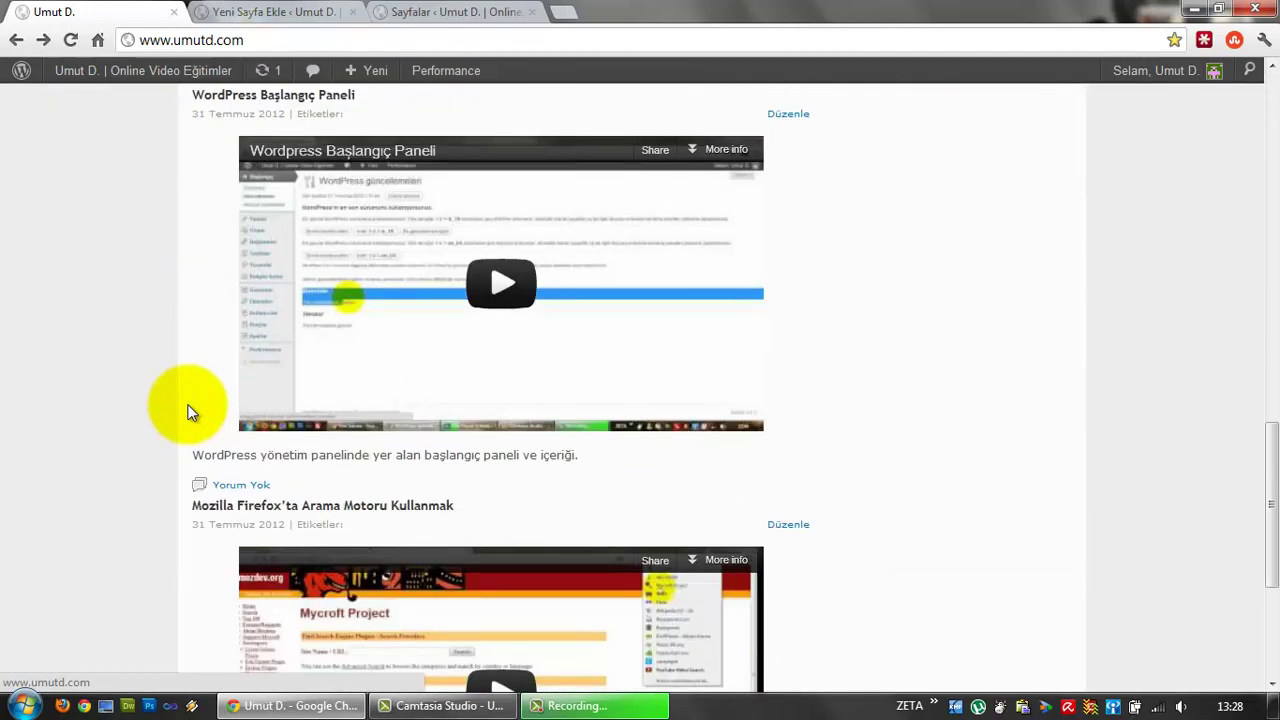
{"action": "scroll", "coordinate": [190, 412], "scroll_direction": "down", "scroll_amount": 3}
{"action": "scroll", "coordinate": [190, 412], "scroll_direction": "up", "scroll_amount": 7}
{"action": "scroll", "coordinate": [190, 412], "scroll_direction": "up", "scroll_amount": 9}
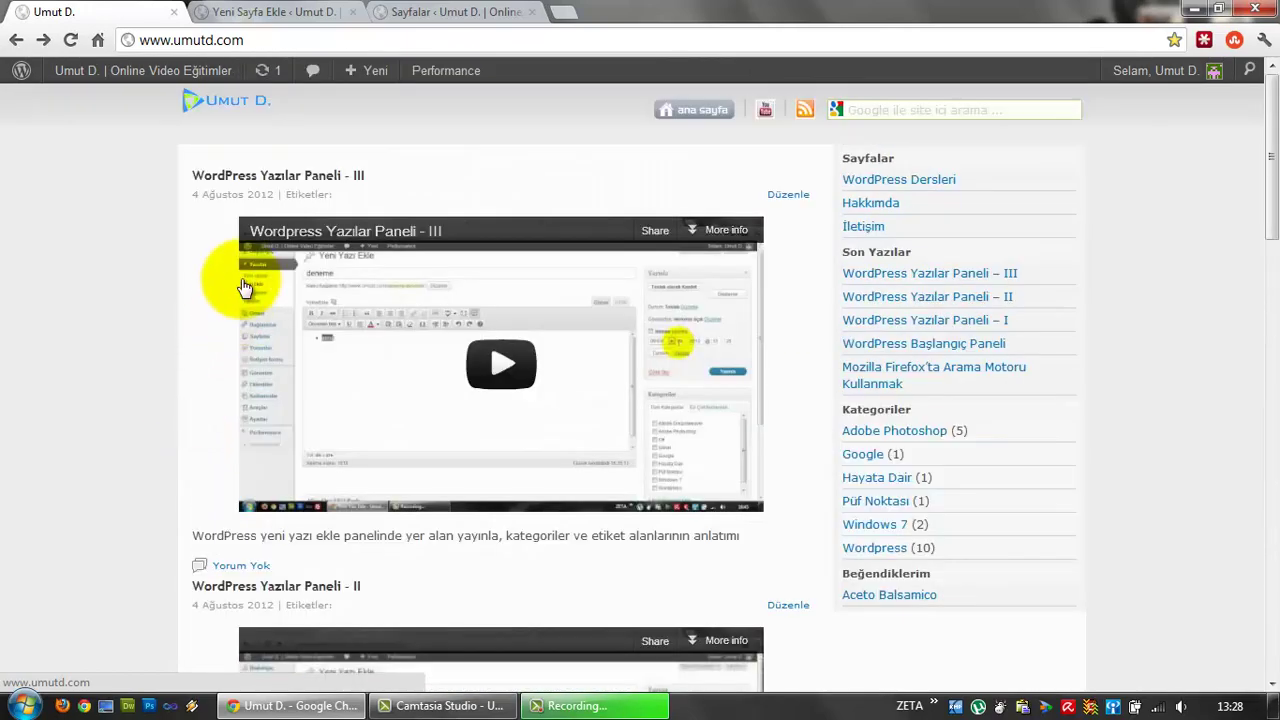
{"action": "scroll", "coordinate": [230, 455], "scroll_direction": "down", "scroll_amount": 11}
{"action": "scroll", "coordinate": [248, 452], "scroll_direction": "down", "scroll_amount": 1}
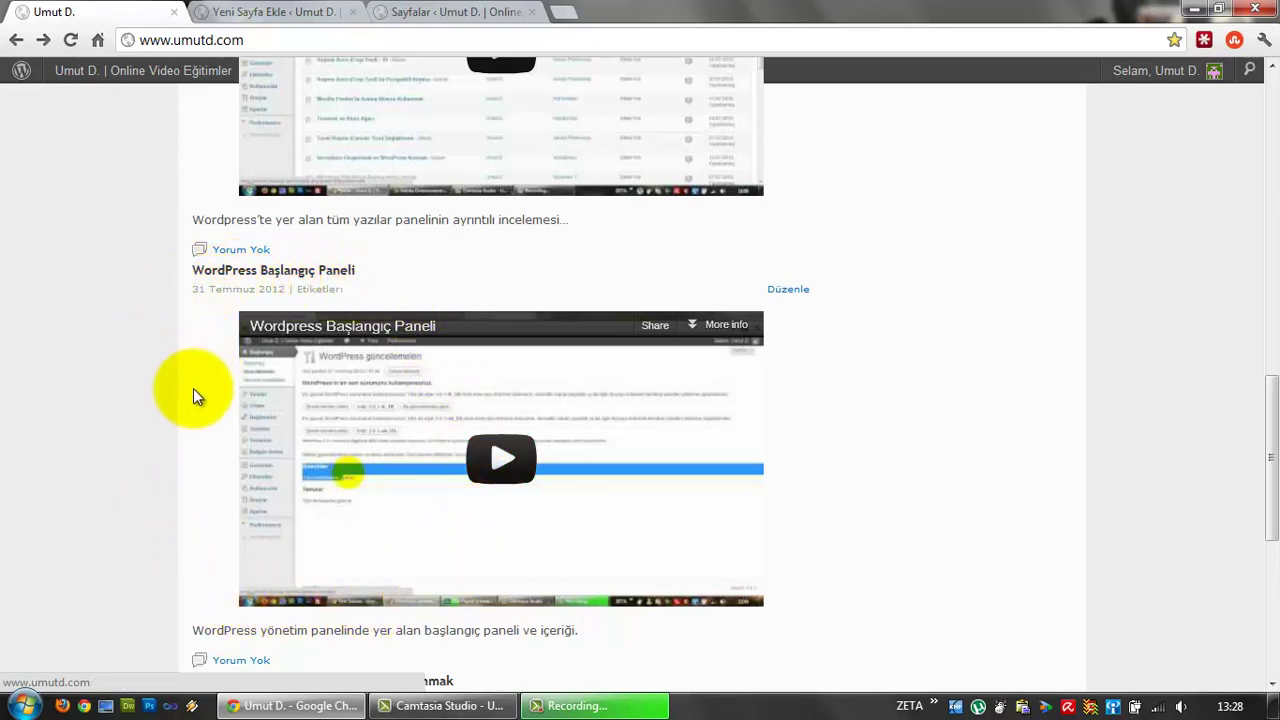
{"action": "scroll", "coordinate": [376, 437], "scroll_direction": "up", "scroll_amount": 1}
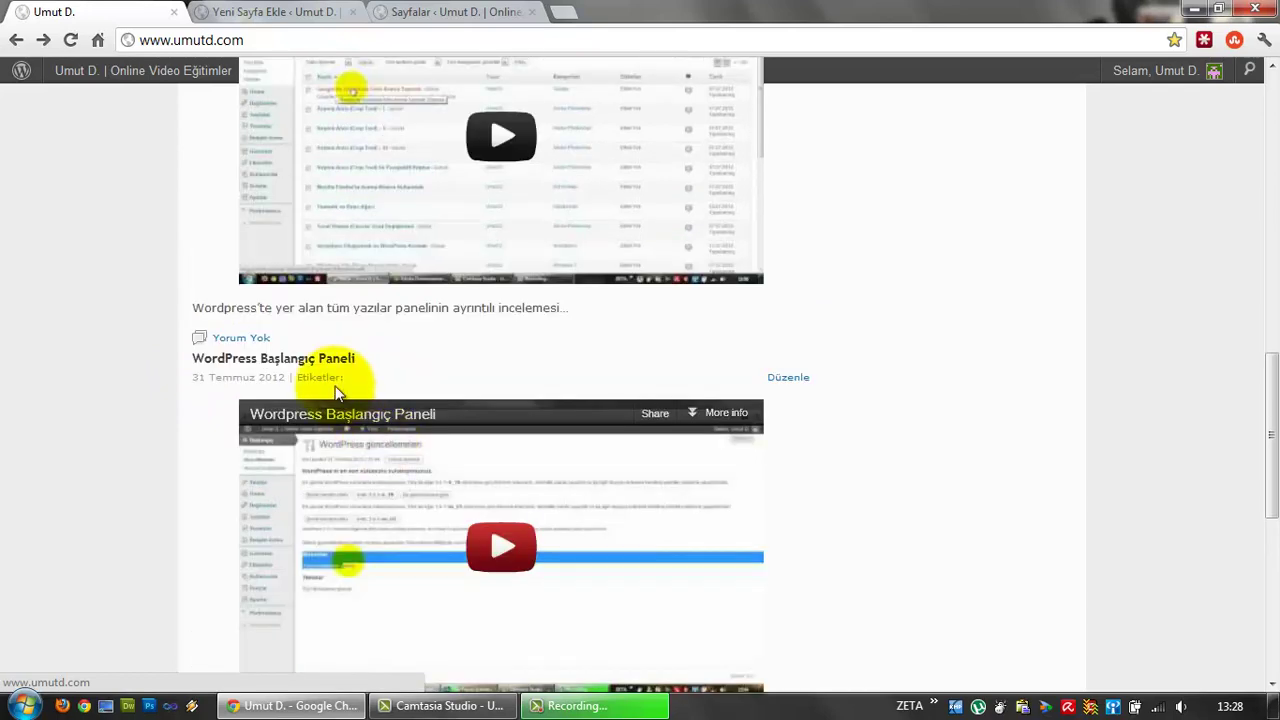
{"action": "scroll", "coordinate": [334, 390], "scroll_direction": "up", "scroll_amount": 1}
{"action": "scroll", "coordinate": [334, 390], "scroll_direction": "up", "scroll_amount": 2}
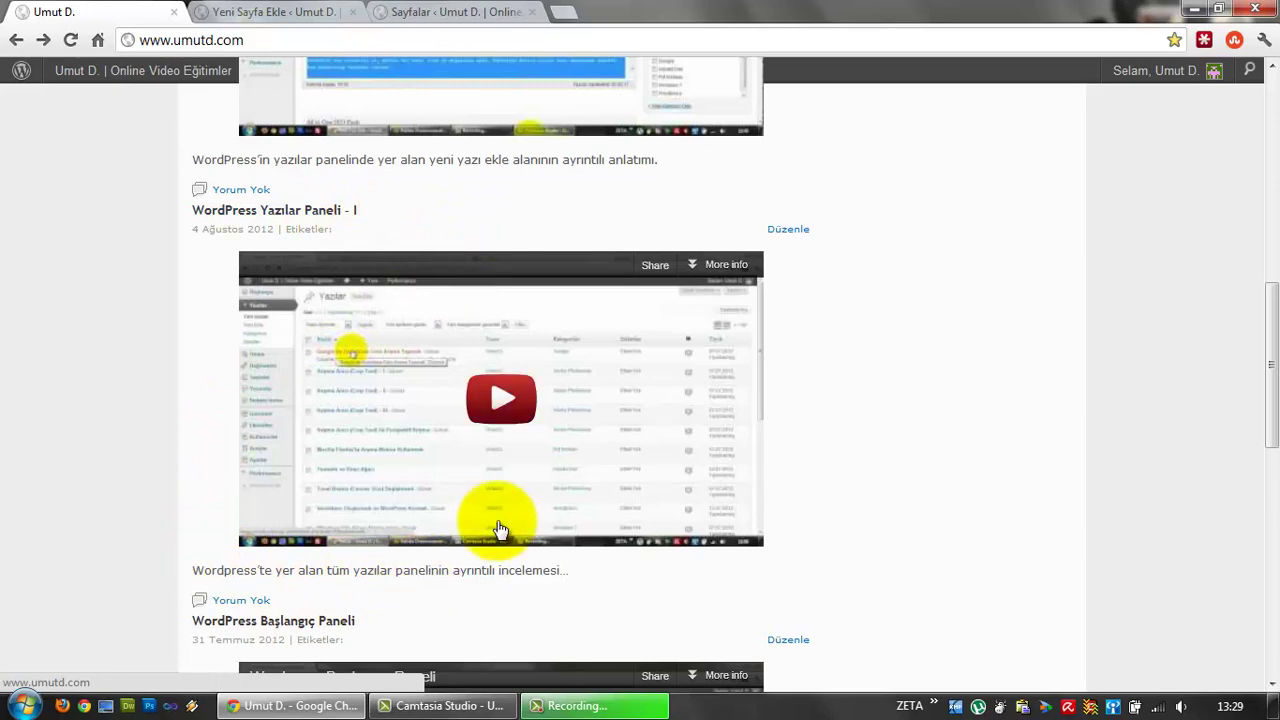
{"action": "scroll", "coordinate": [500, 530], "scroll_direction": "up", "scroll_amount": 8}
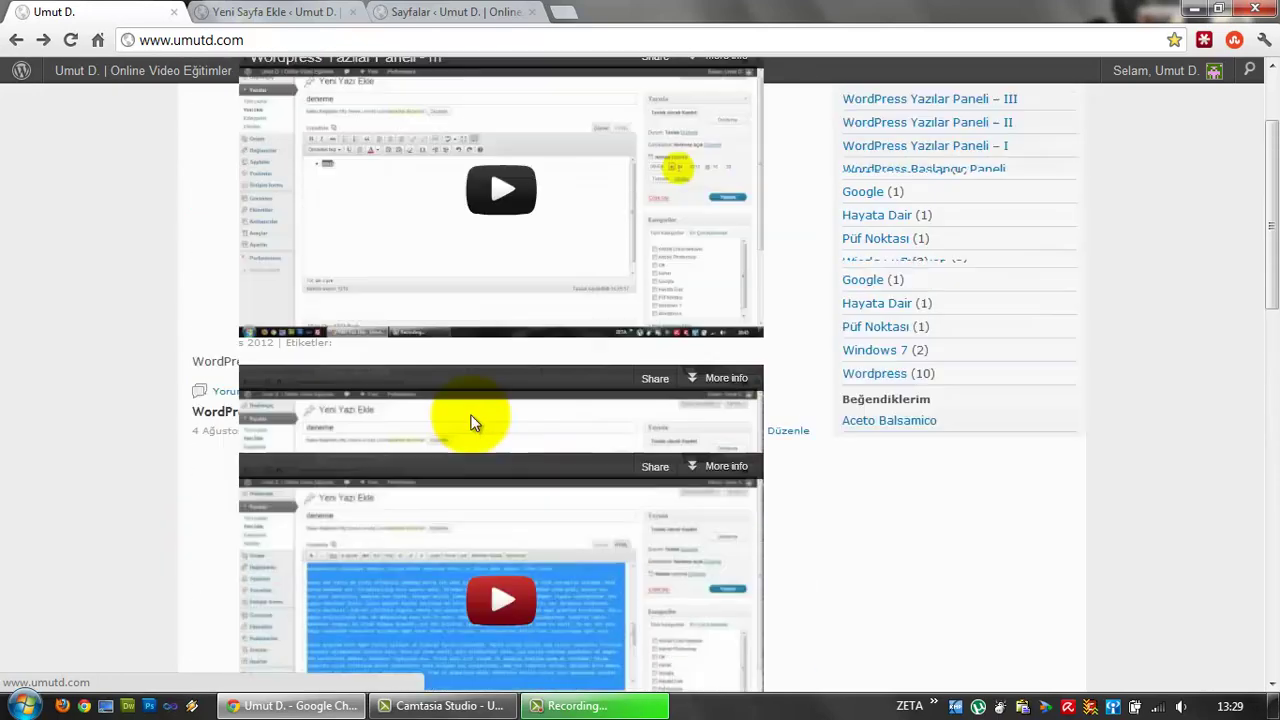
{"action": "scroll", "coordinate": [475, 425], "scroll_direction": "down", "scroll_amount": 10}
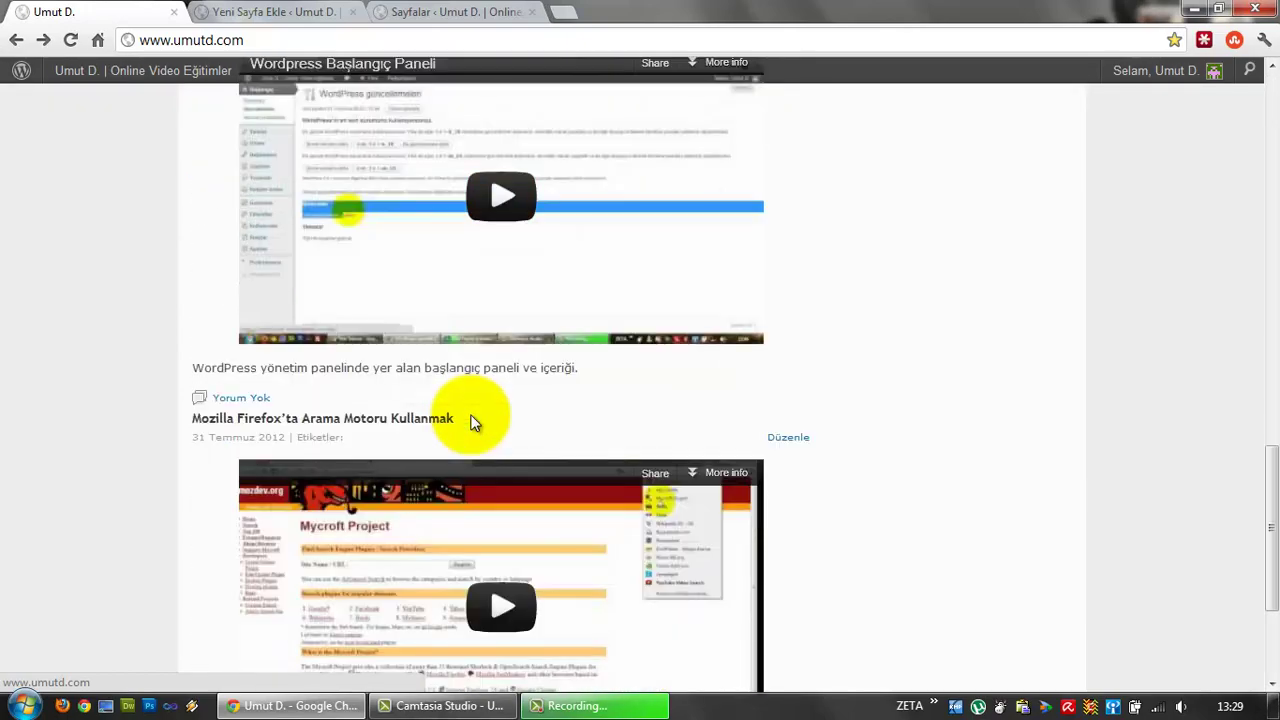
{"action": "scroll", "coordinate": [475, 425], "scroll_direction": "up", "scroll_amount": 3}
{"action": "scroll", "coordinate": [475, 425], "scroll_direction": "up", "scroll_amount": 6}
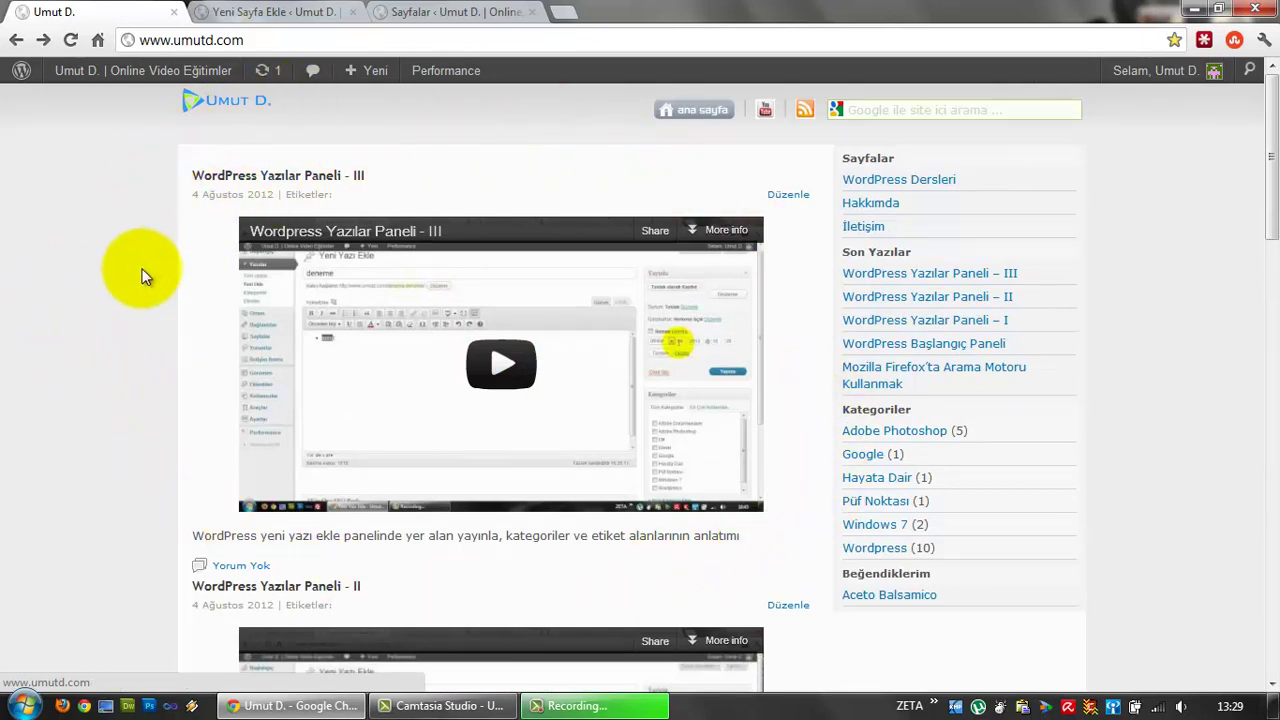
{"action": "left_click", "coordinate": [887, 183]}
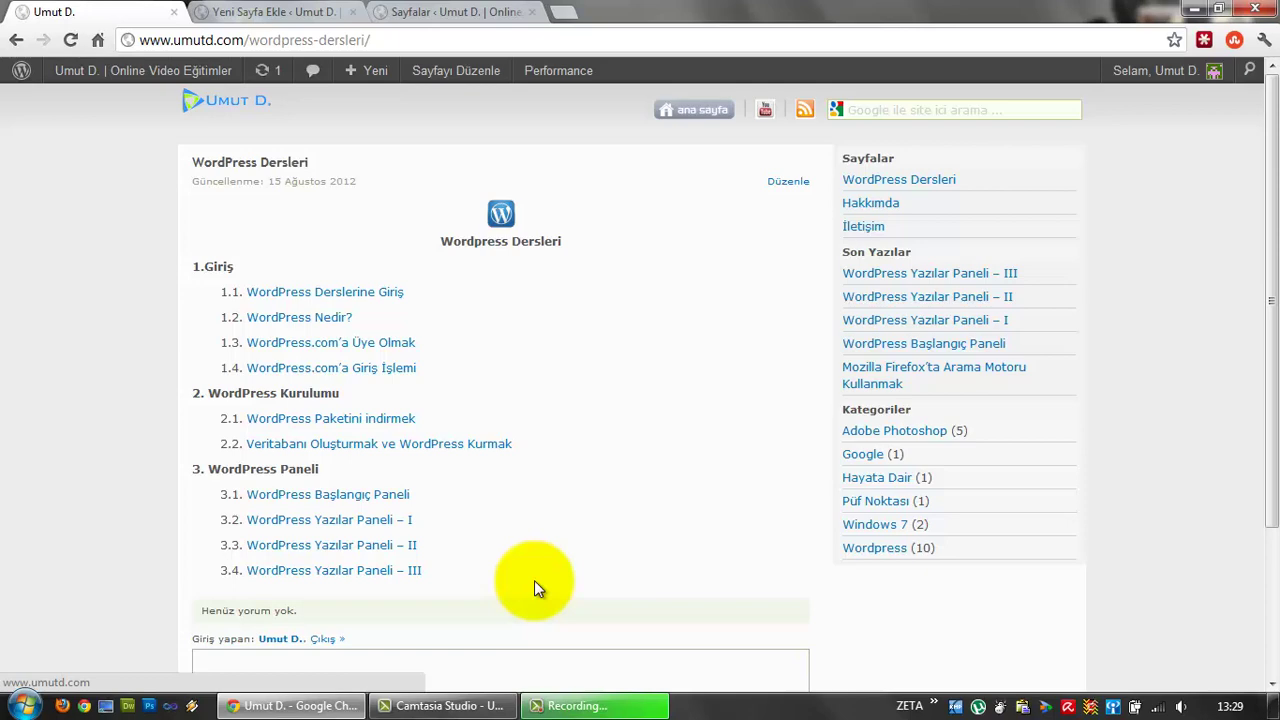
- Return to the new page form and give the page the title "C# Dersleri"
{"action": "left_click", "coordinate": [322, 22]}
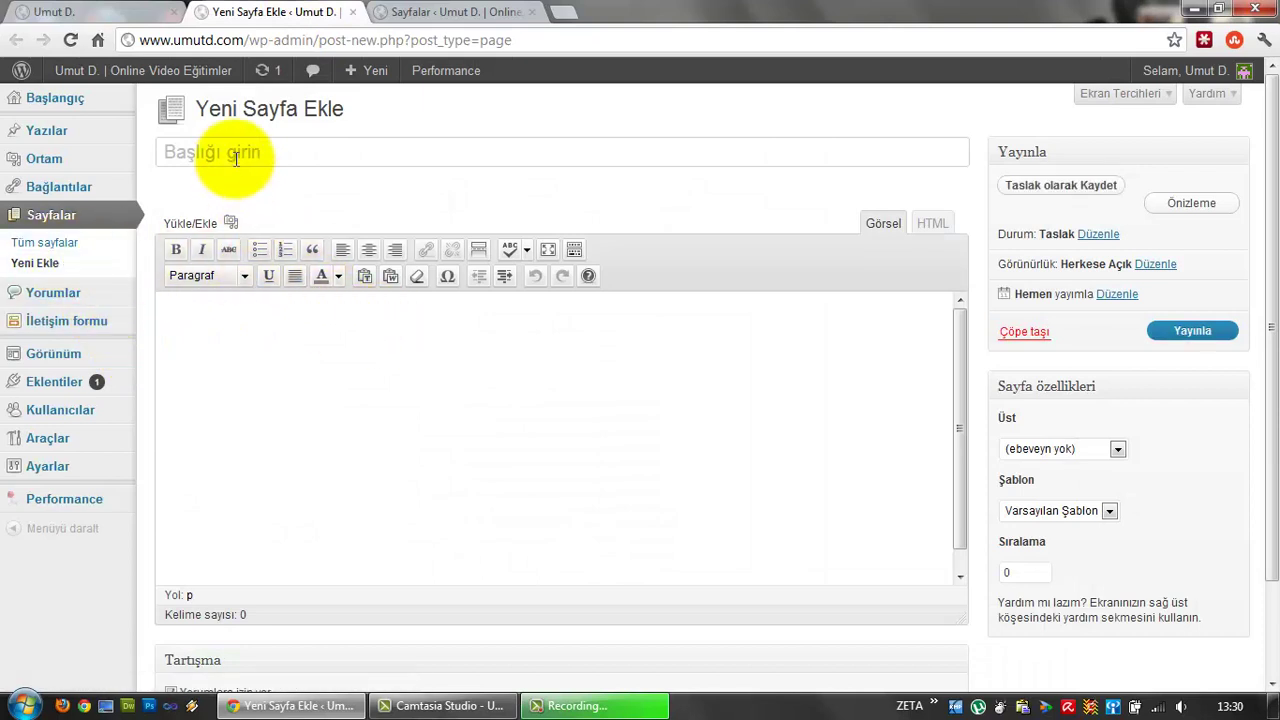
{"action": "left_click", "coordinate": [274, 157]}
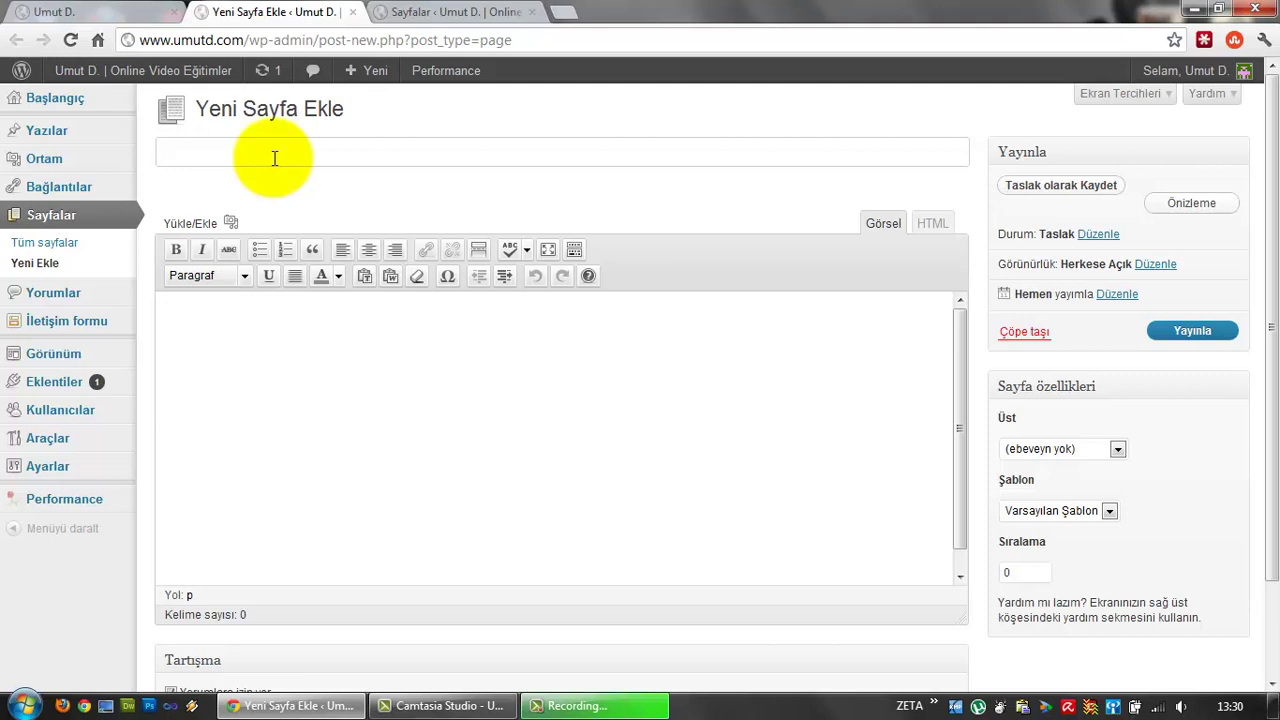
{"action": "type", "text": "C# Dersler"}
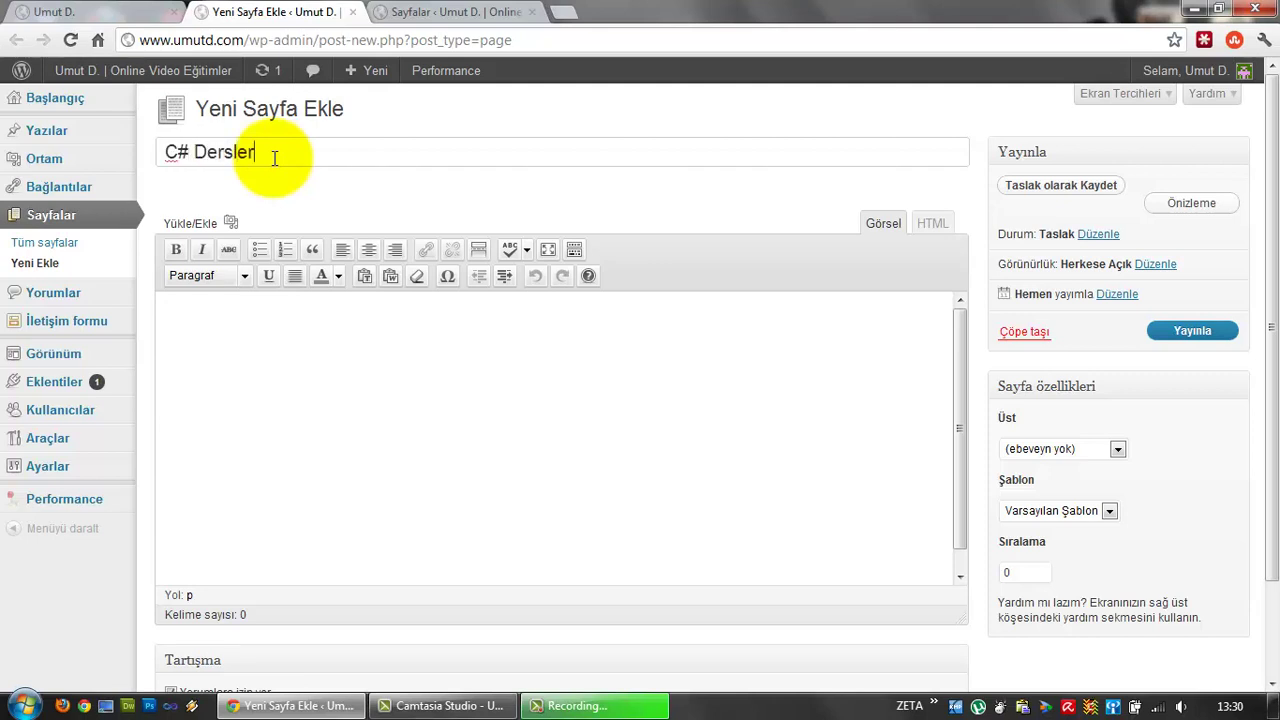
{"action": "type", "text": "i Say"}
{"action": "key", "text": "BackSpace"}
{"action": "key", "text": "BackSpace"}
{"action": "key", "text": "BackSpace"}
{"action": "left_click", "coordinate": [248, 320]}
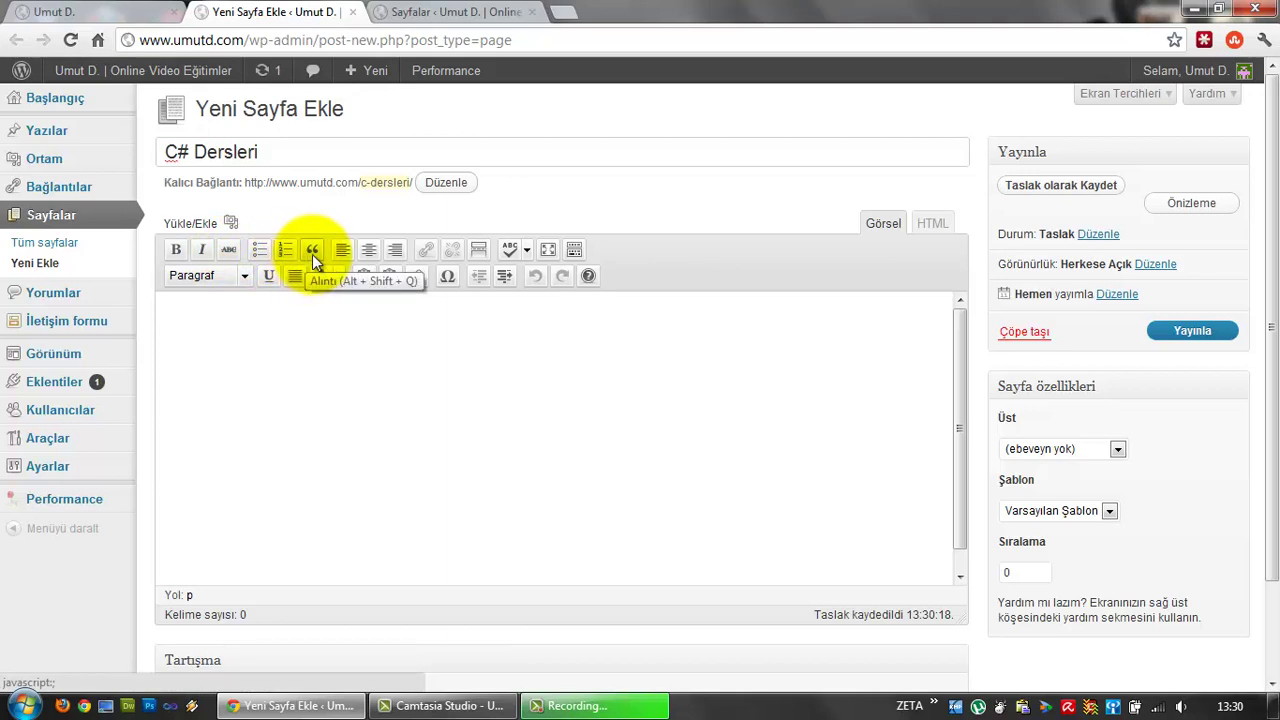
- View the spell checker's language list, and repeatedly hide and show the second row of formatting tools
{"action": "left_click", "coordinate": [527, 249]}
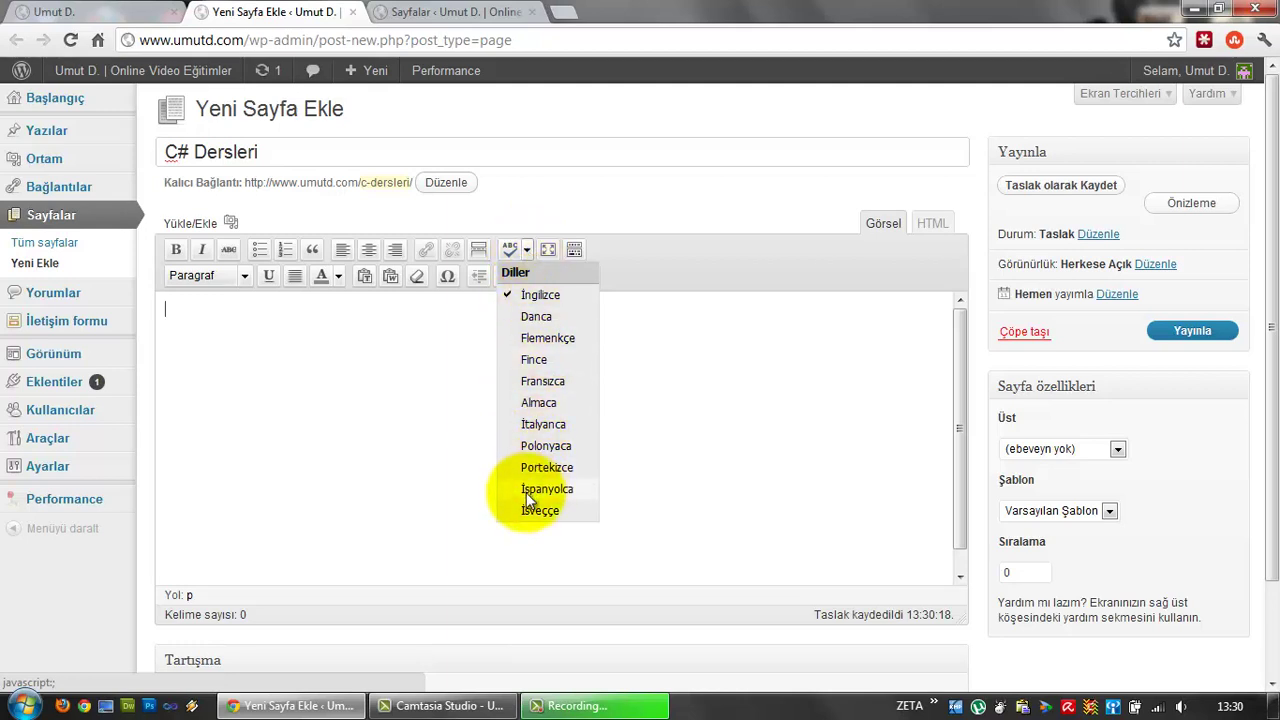
{"action": "left_click", "coordinate": [528, 250]}
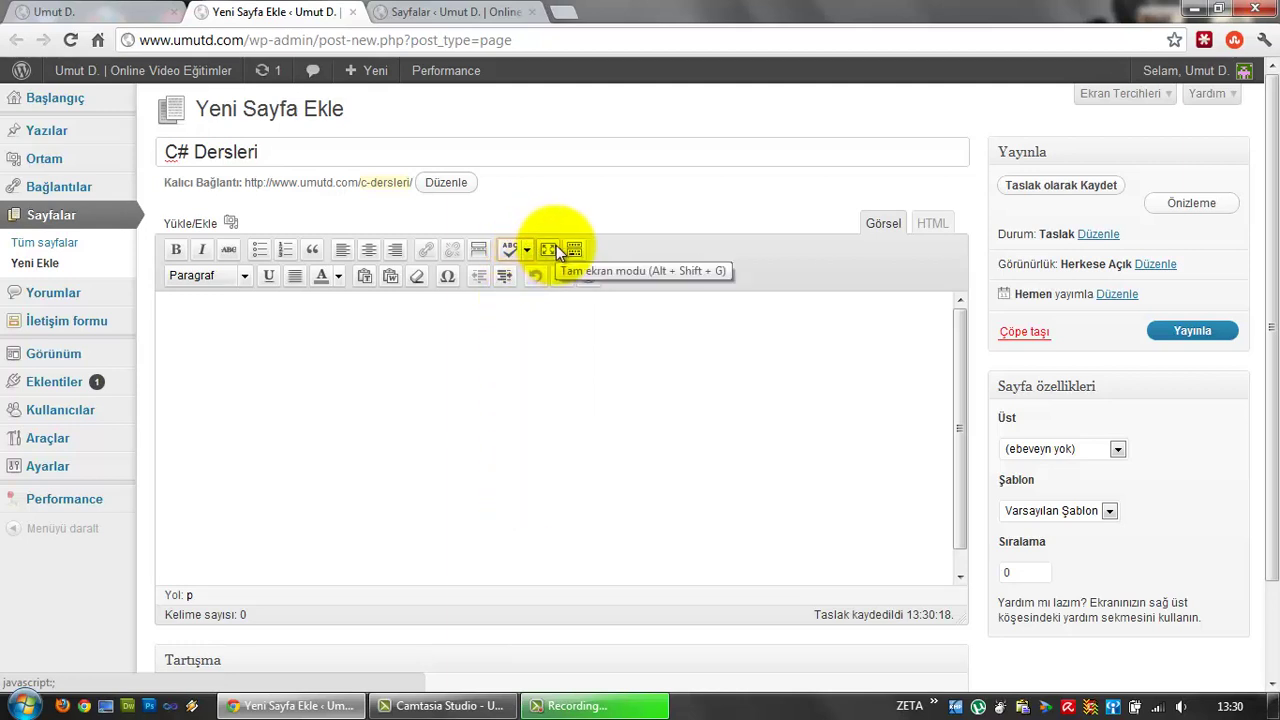
{"action": "left_click", "coordinate": [577, 250]}
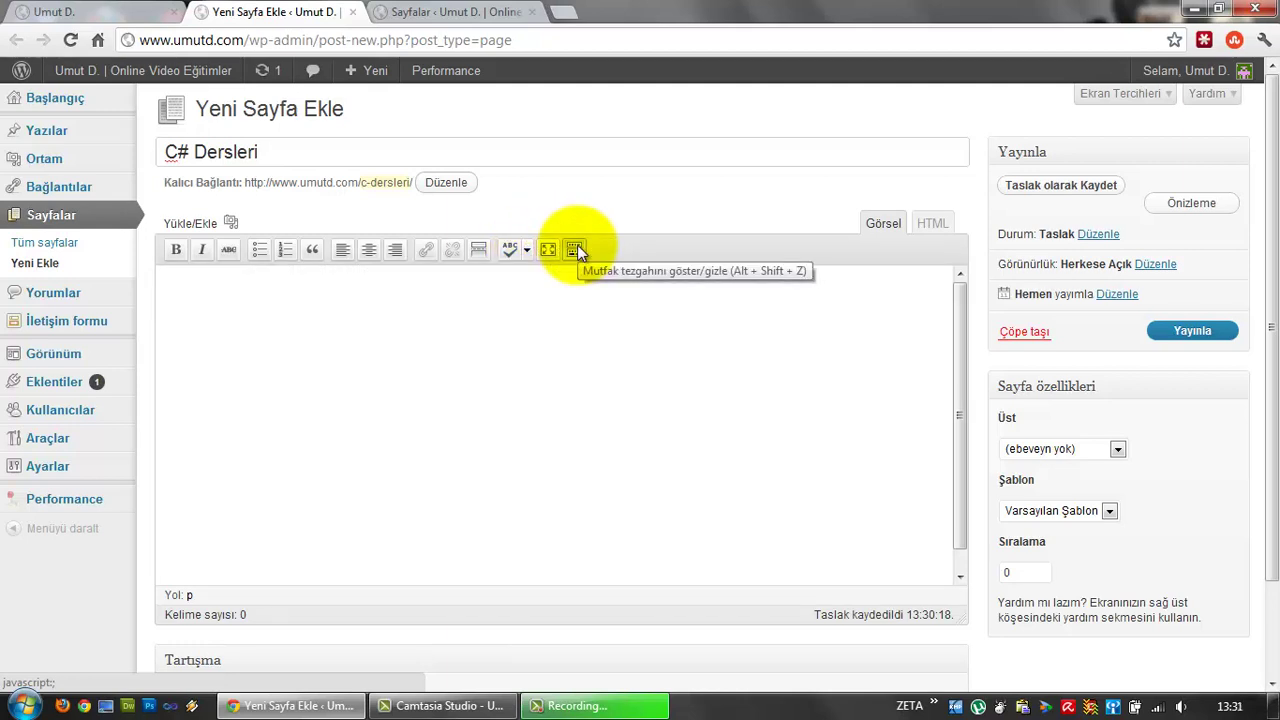
{"action": "left_click", "coordinate": [577, 250]}
{"action": "left_click", "coordinate": [577, 250]}
{"action": "left_click", "coordinate": [577, 250]}
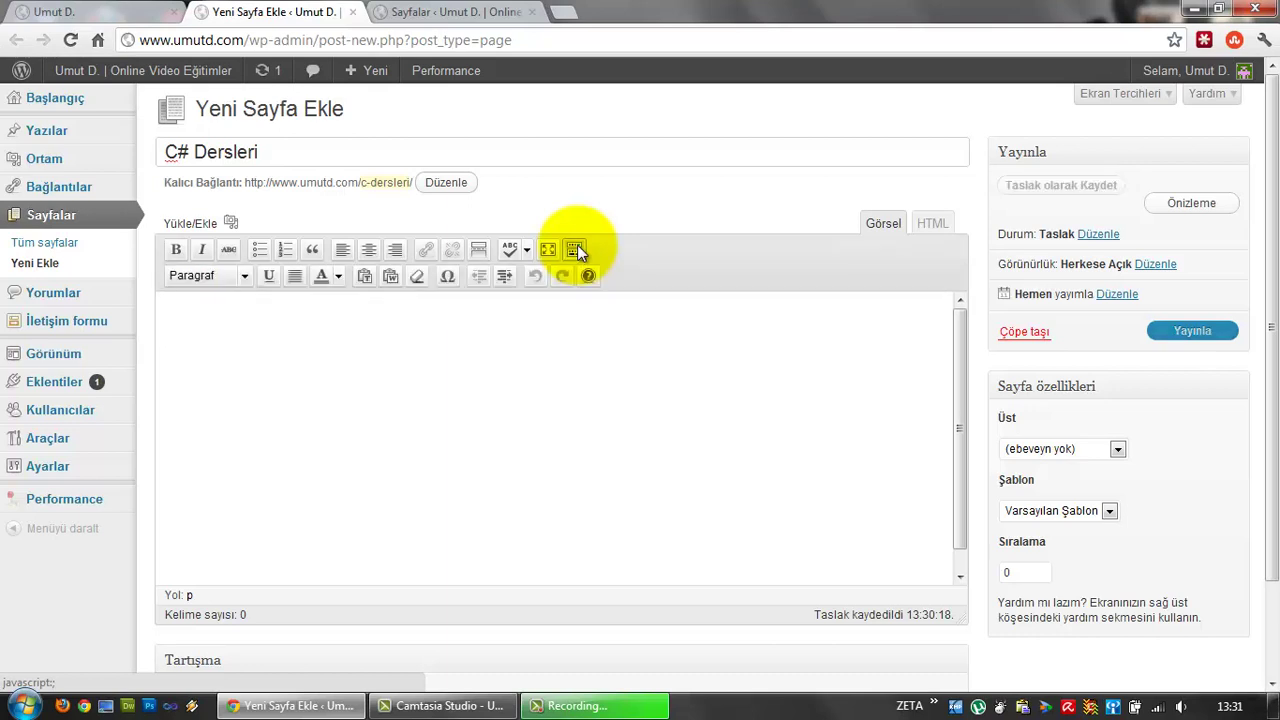
{"action": "left_click", "coordinate": [577, 250]}
{"action": "left_click", "coordinate": [577, 250]}
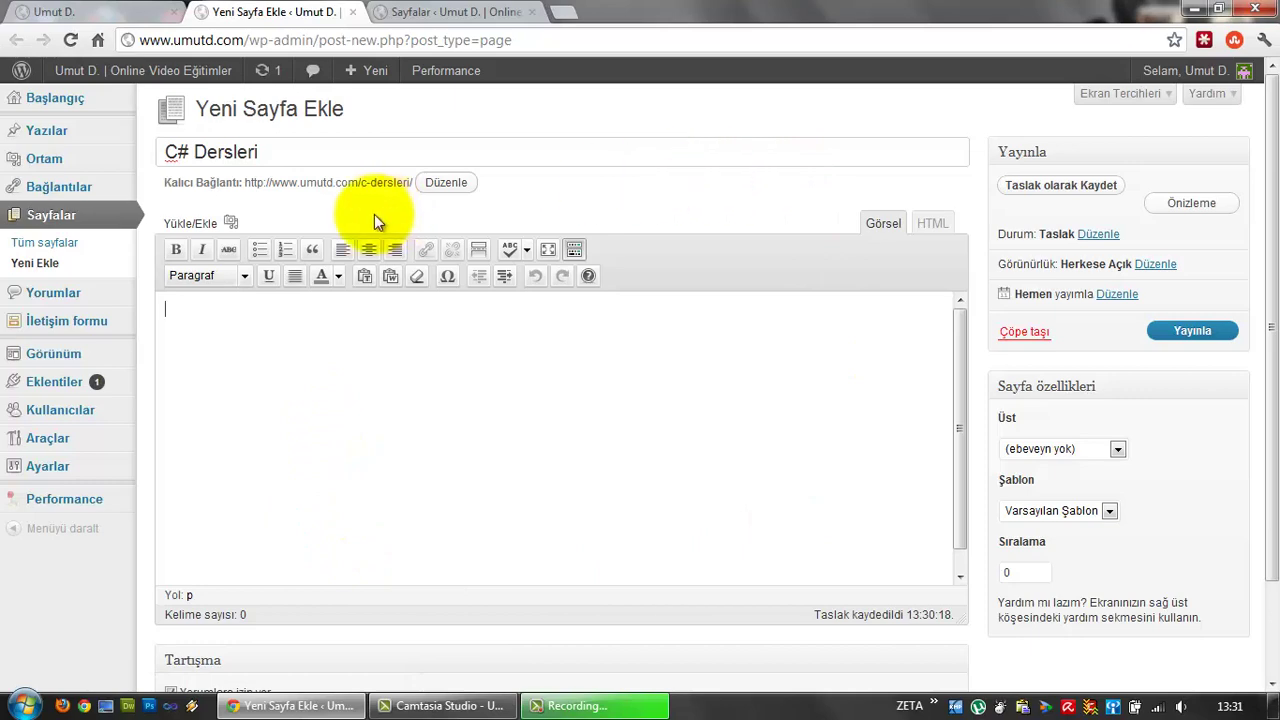
- View the page in the full-screen writing mode and return to the normal editor
{"action": "left_click", "coordinate": [548, 250]}
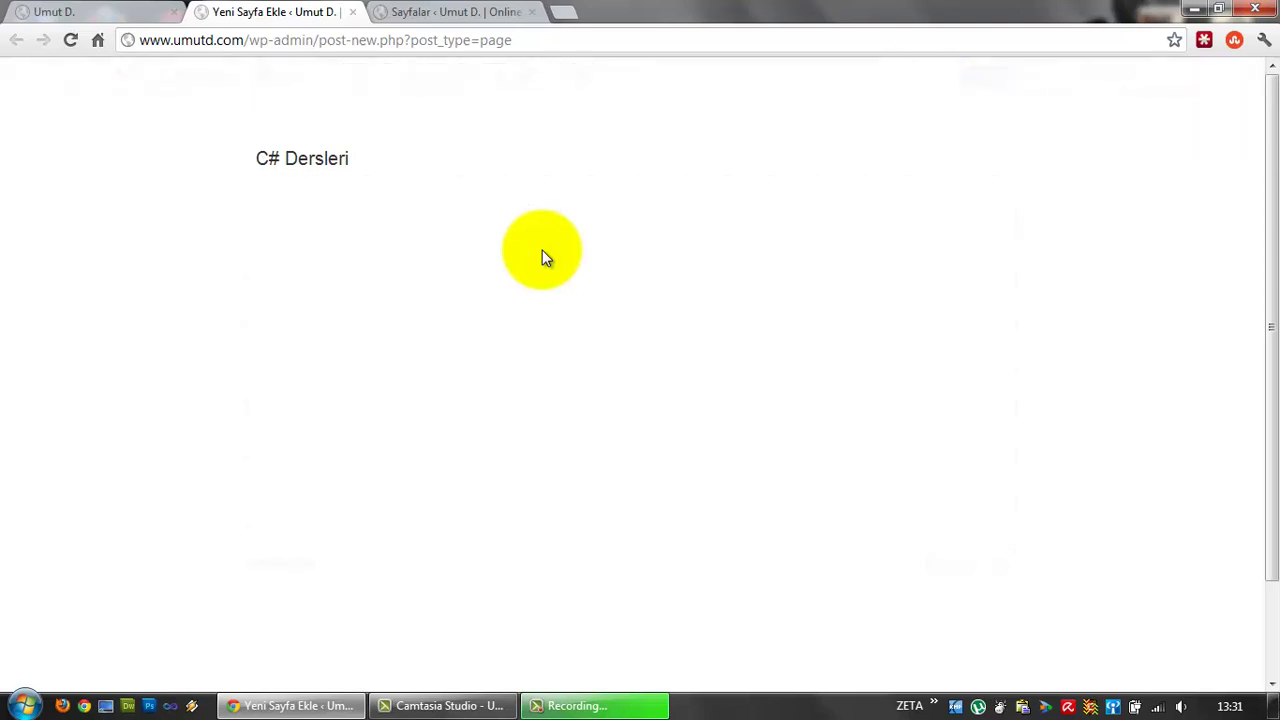
{"action": "left_click", "coordinate": [258, 226]}
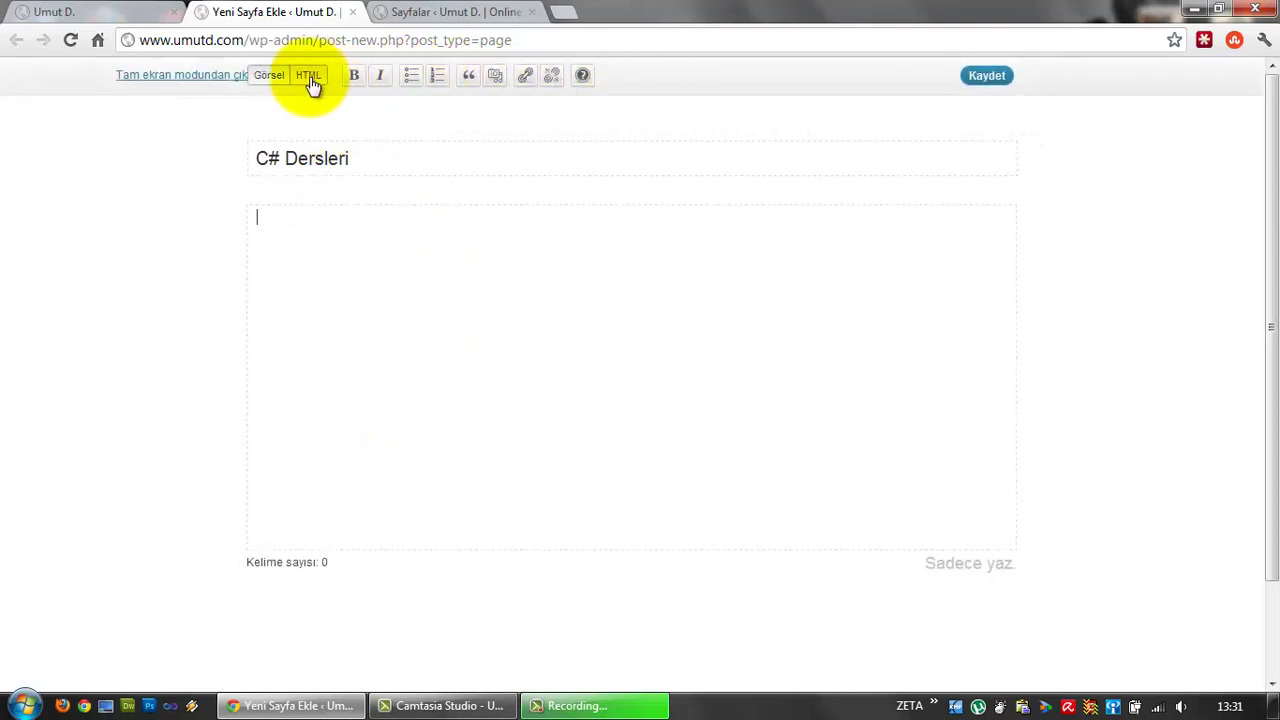
{"action": "left_click", "coordinate": [204, 74]}
- View the paragraph format list down to Başlık 6 and the text colour choices without applying any
{"action": "left_click", "coordinate": [237, 275]}
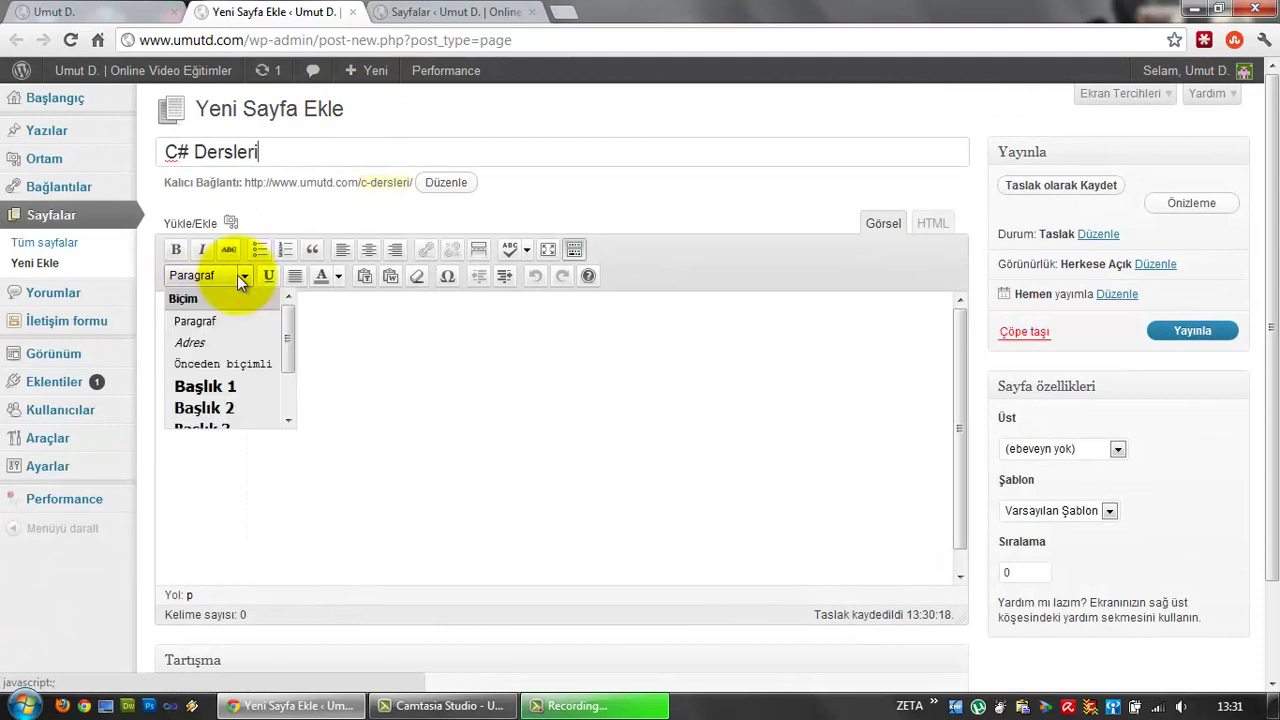
{"action": "left_click_drag", "start_coordinate": [287, 310], "coordinate": [284, 279]}
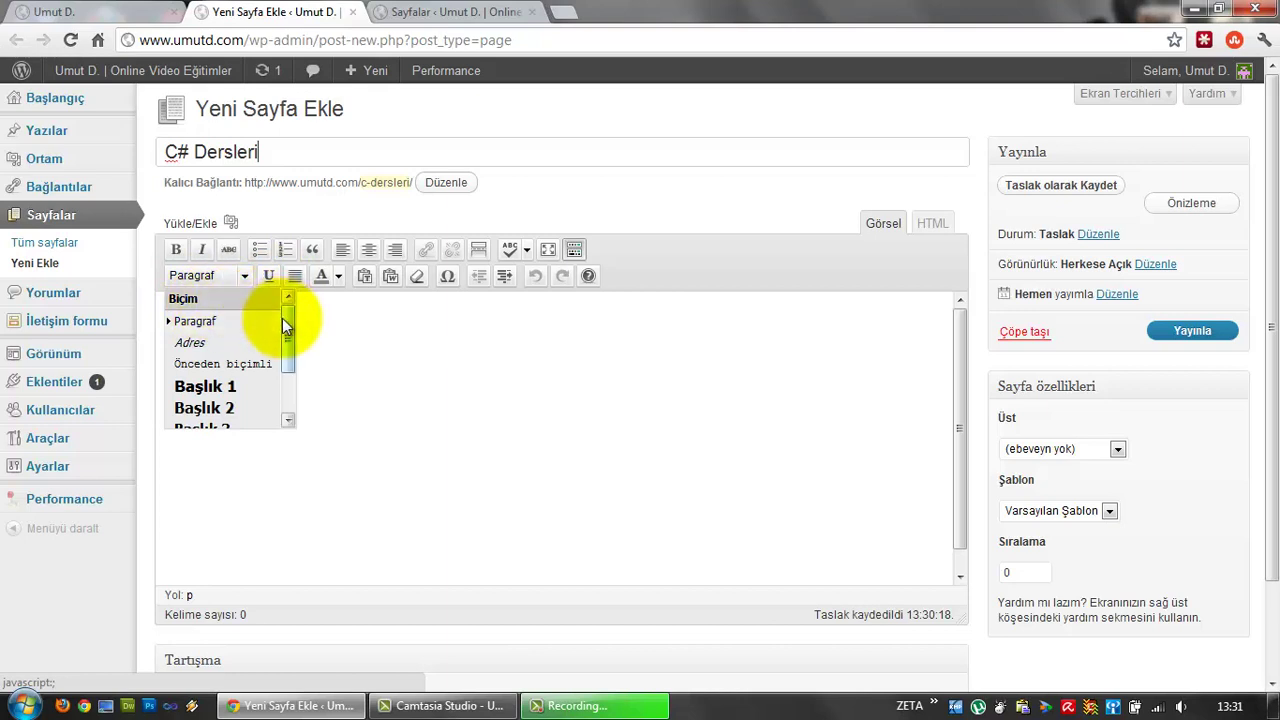
{"action": "left_click_drag", "start_coordinate": [284, 318], "coordinate": [289, 372]}
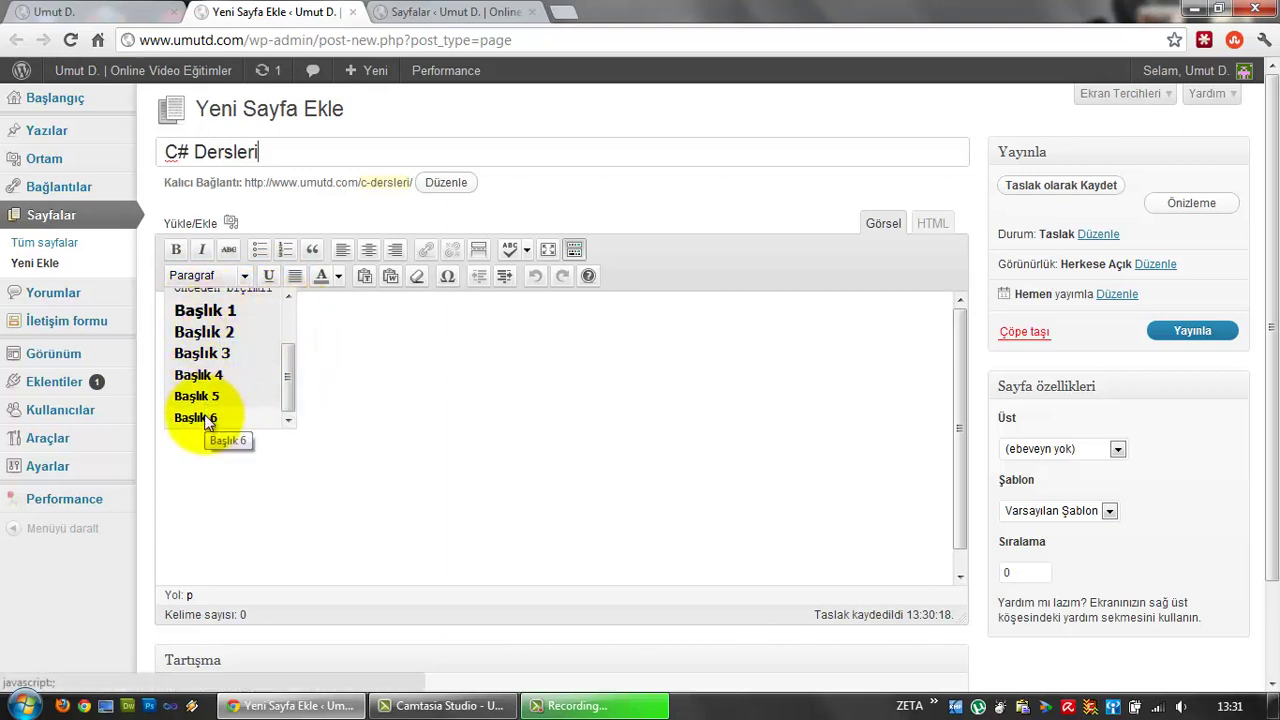
{"action": "left_click", "coordinate": [329, 314]}
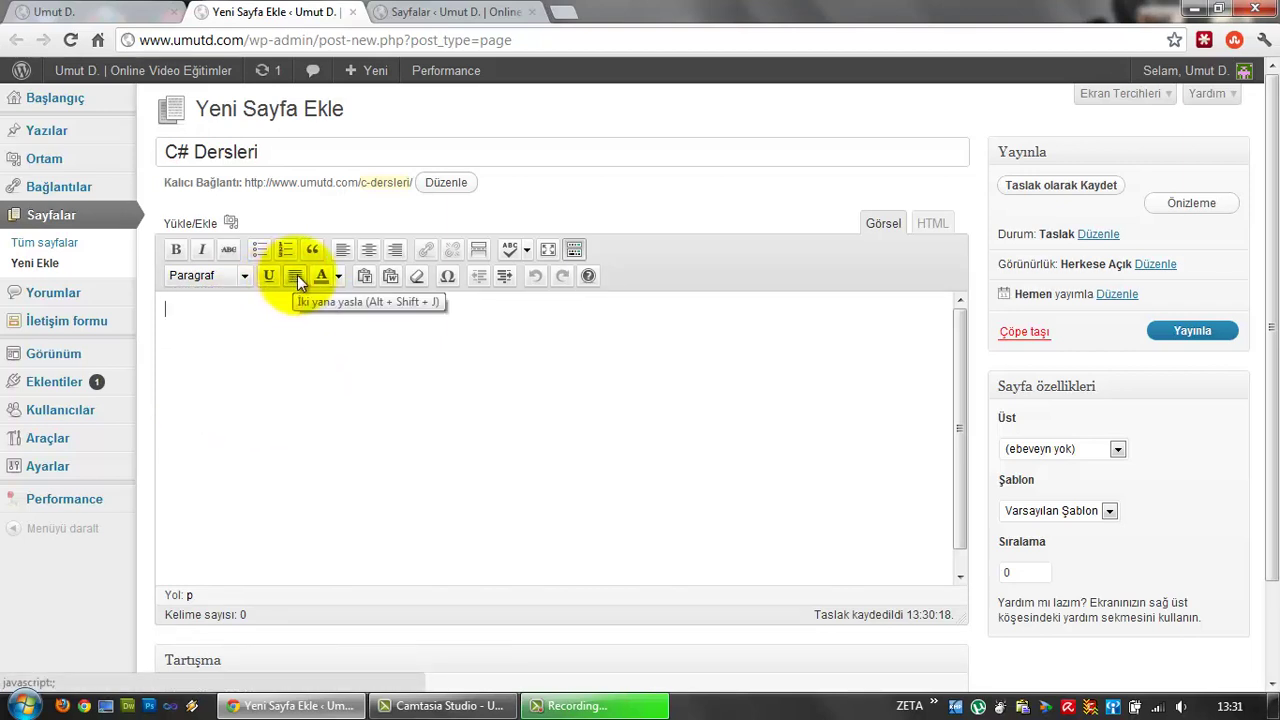
{"action": "left_click", "coordinate": [338, 276]}
{"action": "left_click", "coordinate": [494, 343]}
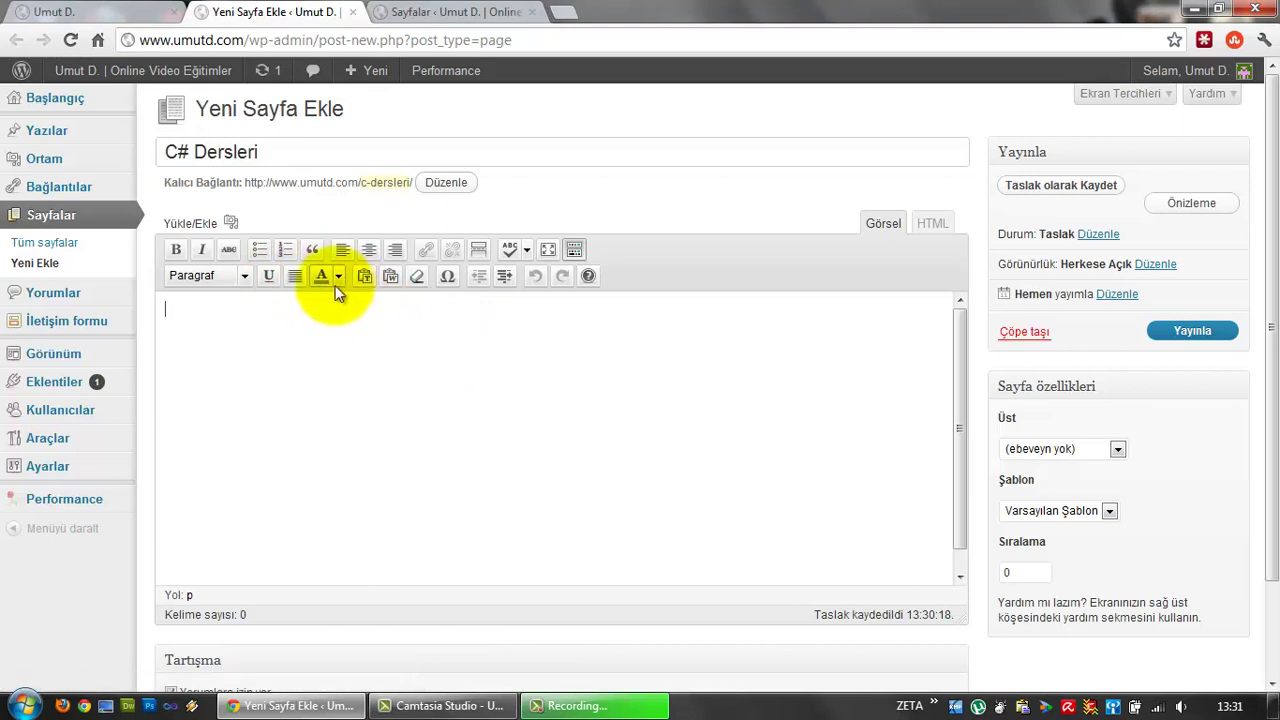
- View the Paste from Word dialog and close it without inserting any text
{"action": "left_click", "coordinate": [390, 276]}
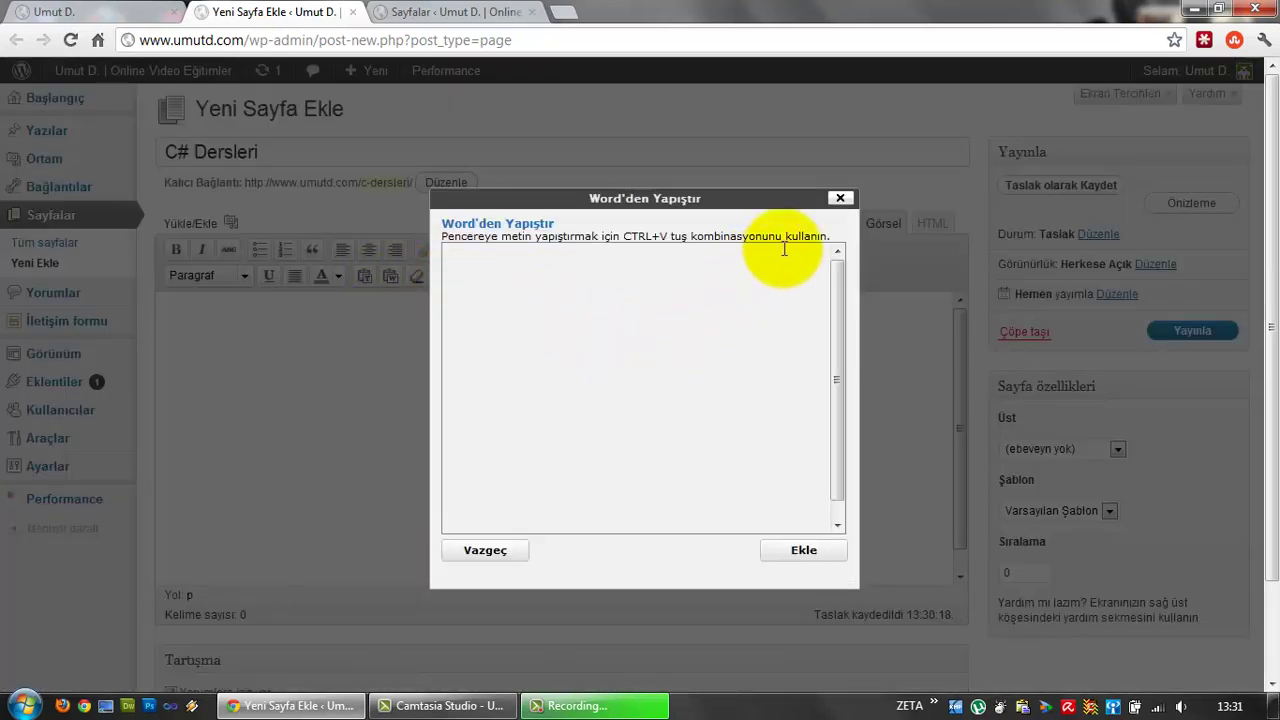
{"action": "left_click", "coordinate": [840, 198]}
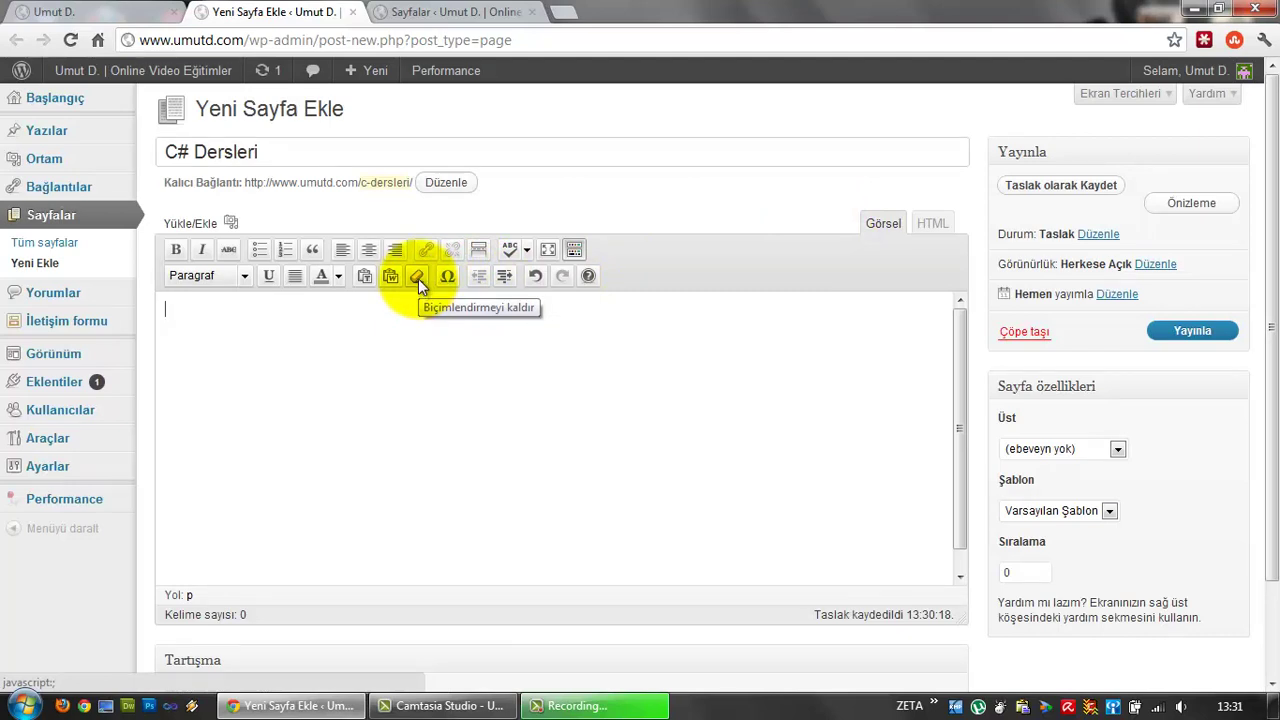
{"action": "left_click", "coordinate": [337, 340]}
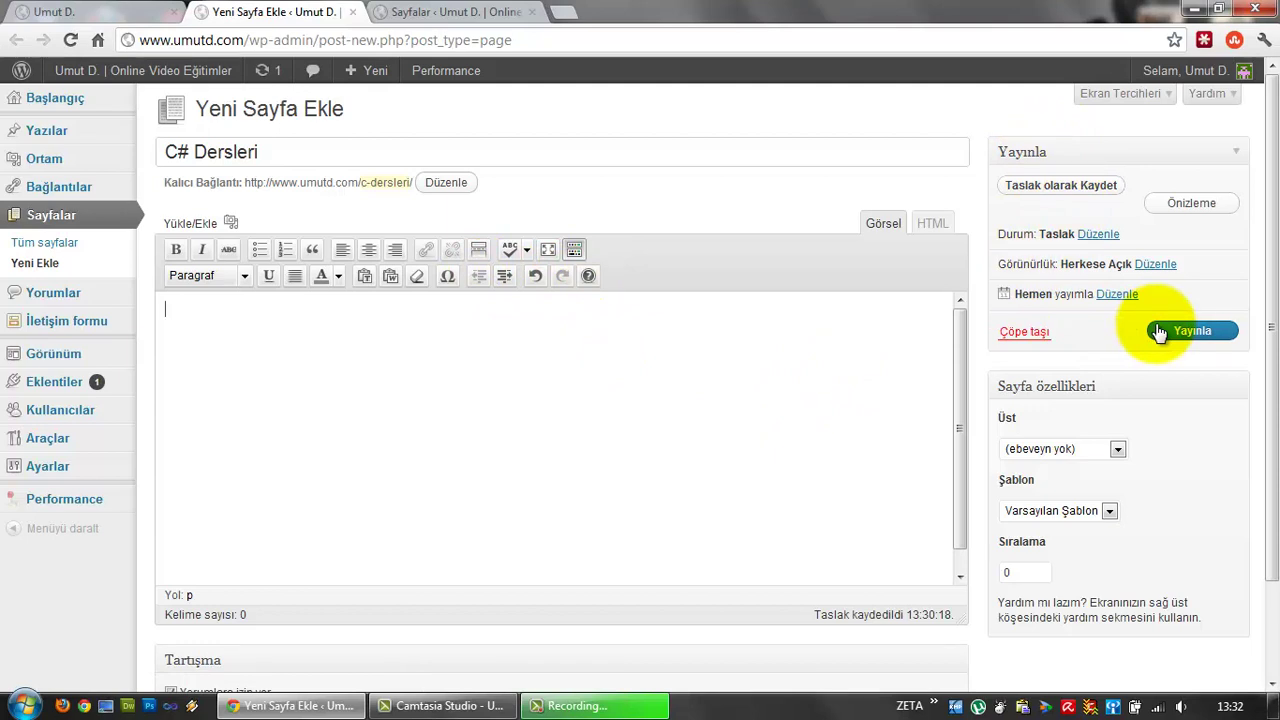
- View the status options for the page, İnceleme Bekliyor and Taslak, and cancel the status edit
{"action": "left_click", "coordinate": [1106, 234]}
{"action": "left_click", "coordinate": [1107, 258]}
{"action": "left_click", "coordinate": [1106, 260]}
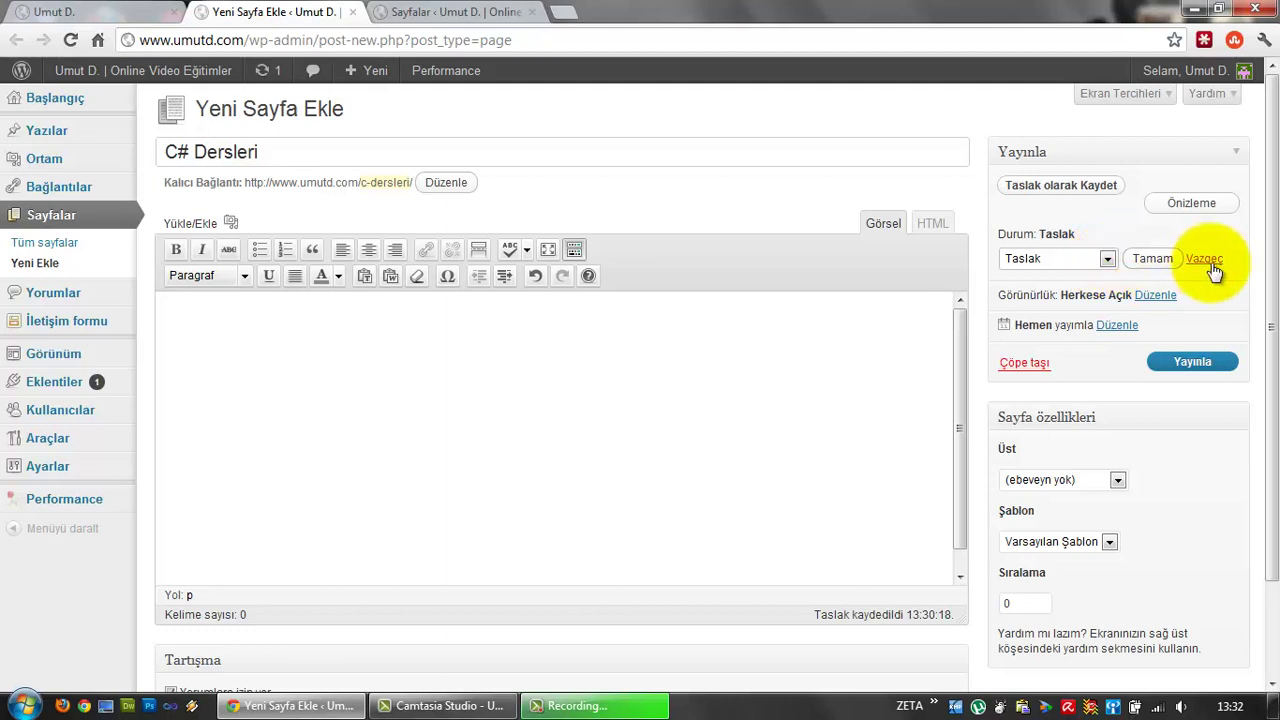
{"action": "left_click", "coordinate": [1010, 262]}
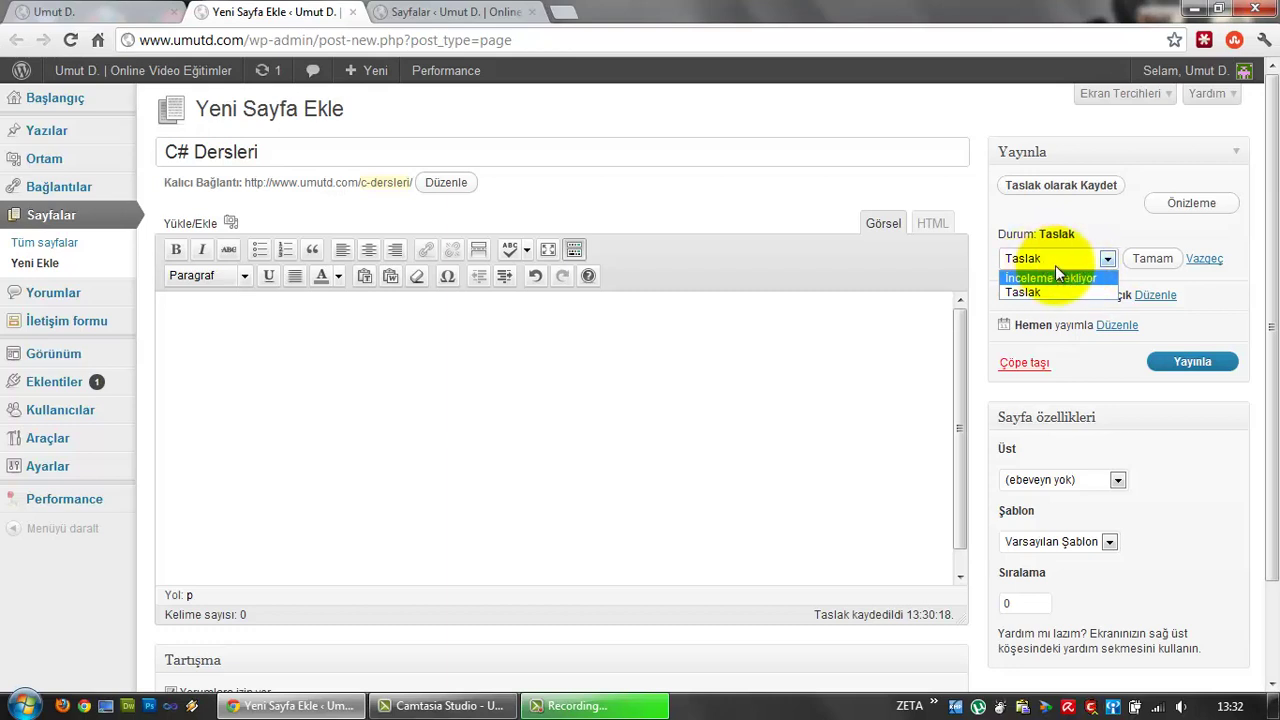
{"action": "left_click", "coordinate": [1053, 260]}
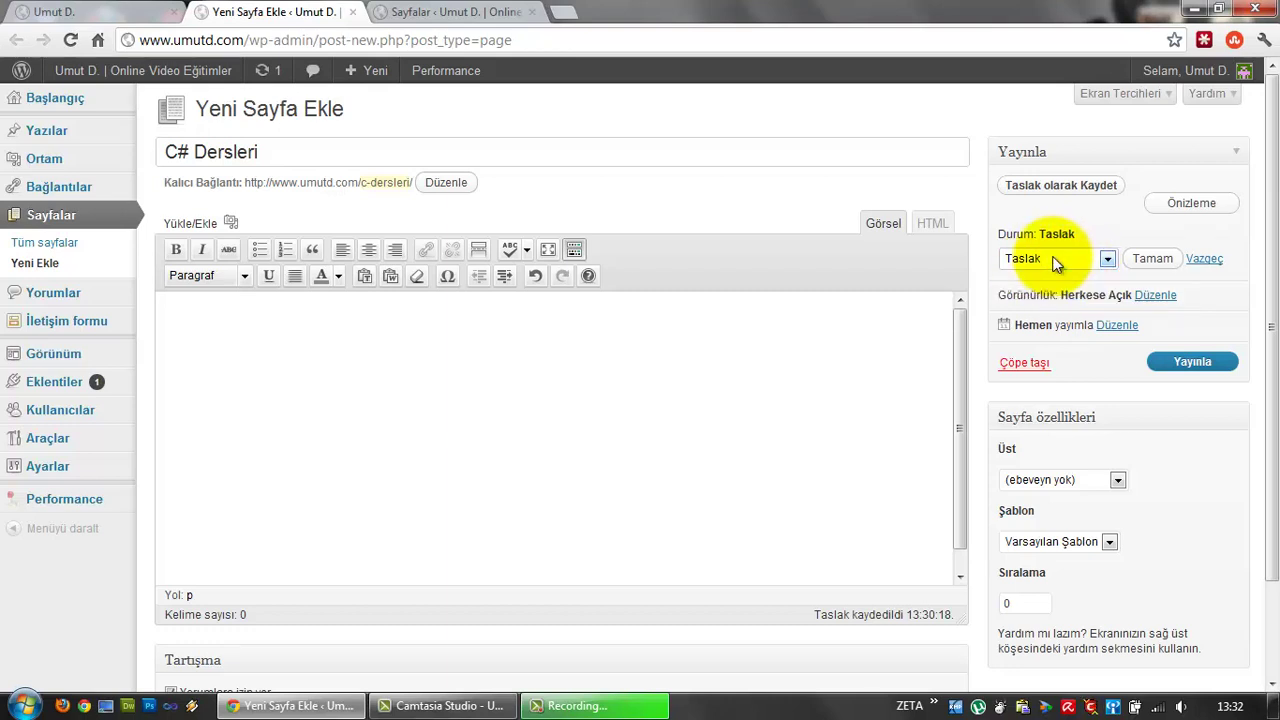
{"action": "left_click", "coordinate": [1205, 261]}
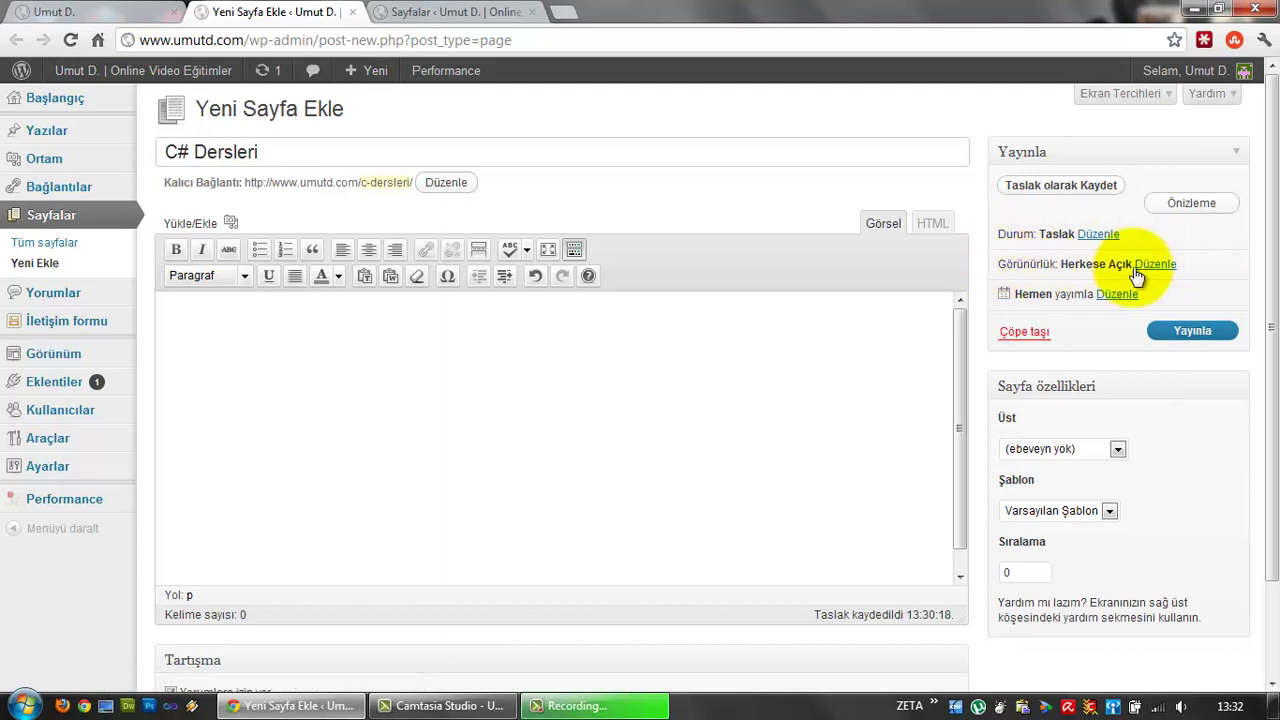
- View the visibility options for the page, Herkese Açık, Parola korumalı and Özel, and cancel the visibility edit
{"action": "left_click", "coordinate": [1147, 267]}
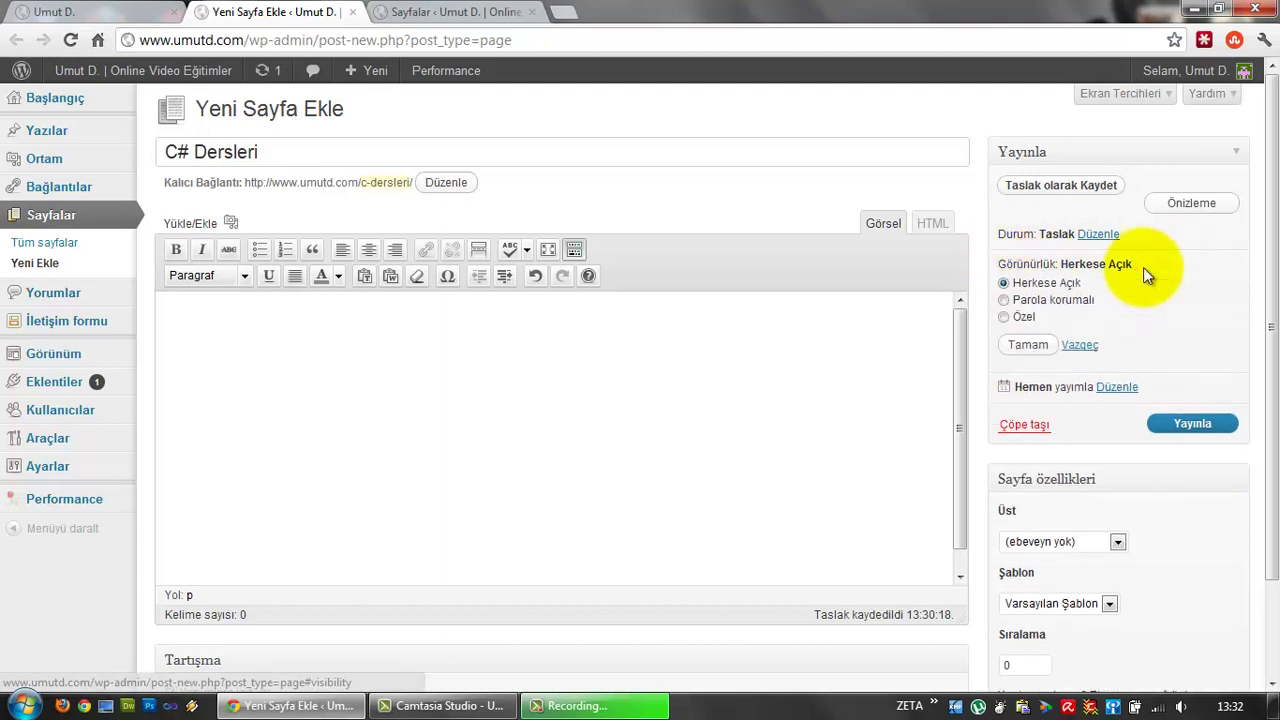
{"action": "left_click", "coordinate": [1083, 345]}
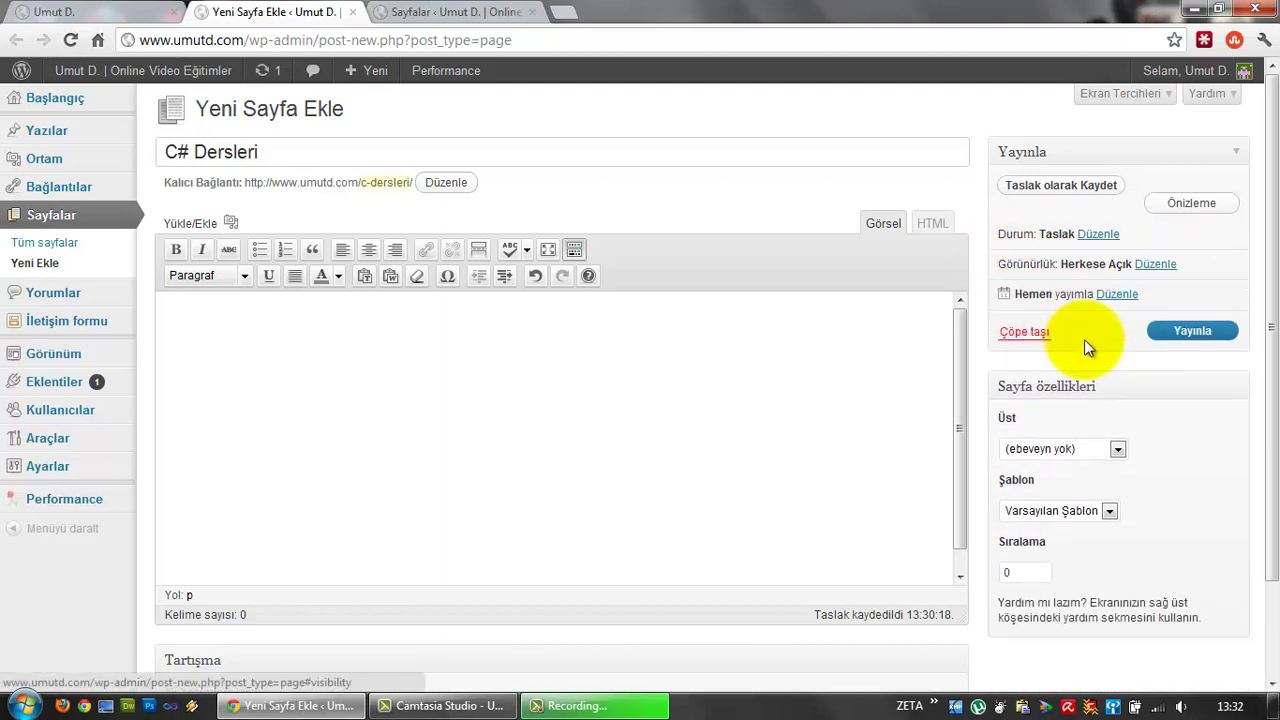
- Try 25 as the day in the page's publish date and cancel the date edit
{"action": "left_click", "coordinate": [1131, 292]}
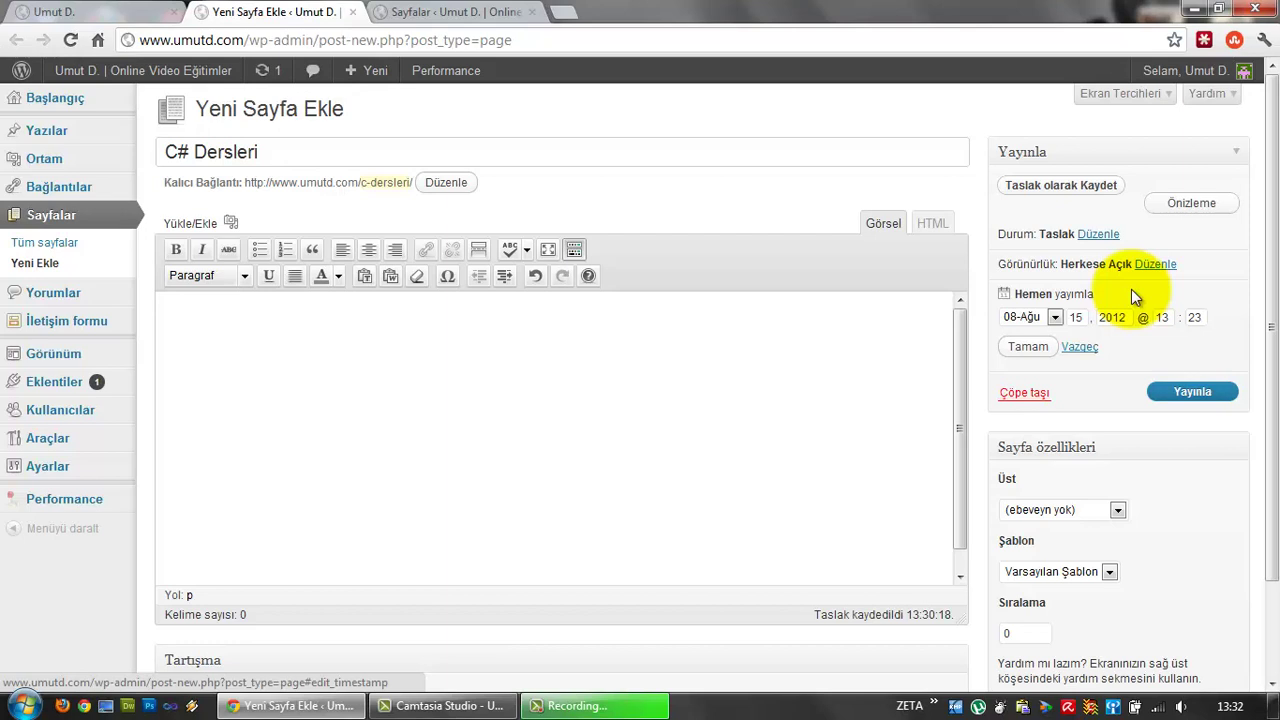
{"action": "double_click", "coordinate": [1075, 317]}
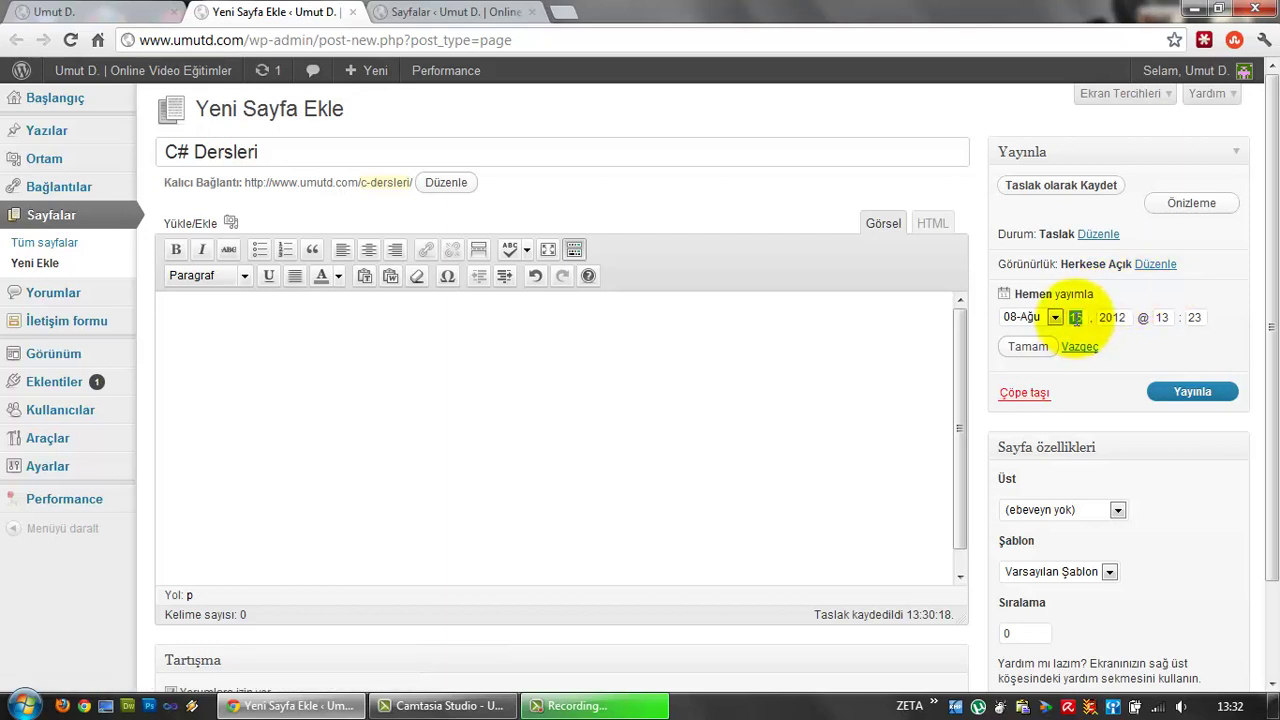
{"action": "type", "text": "25"}
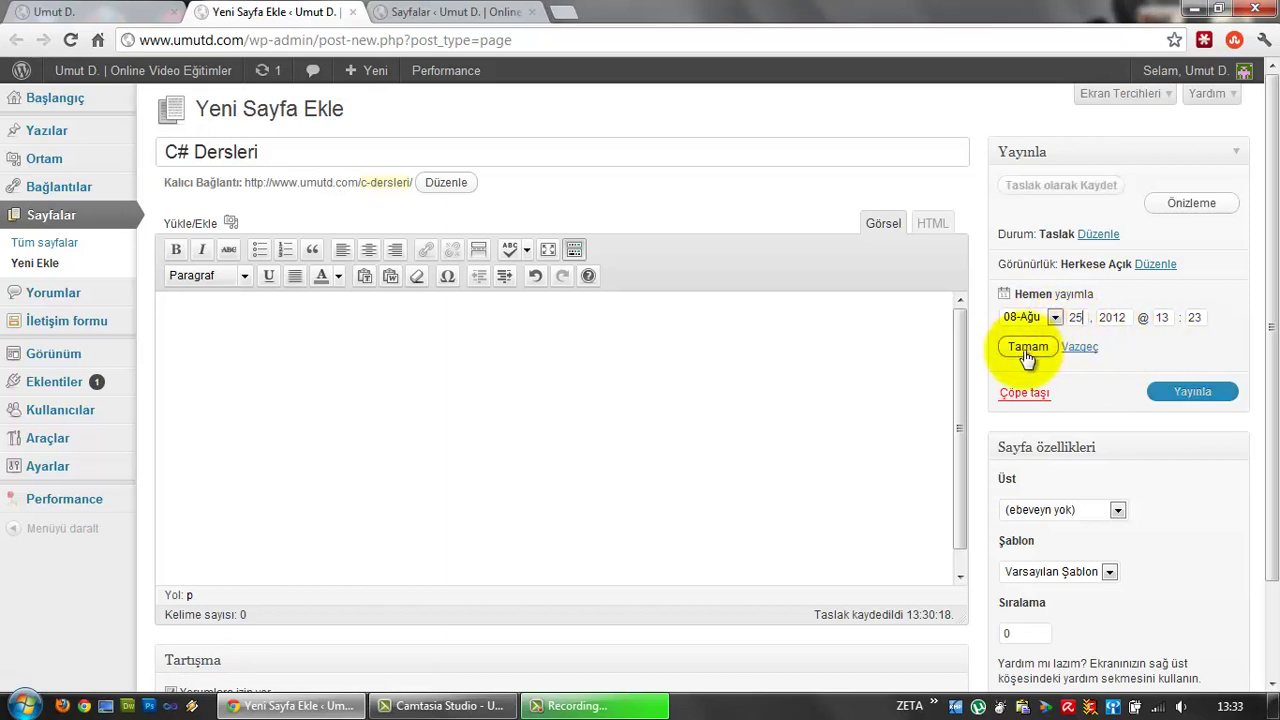
{"action": "left_click", "coordinate": [1077, 348]}
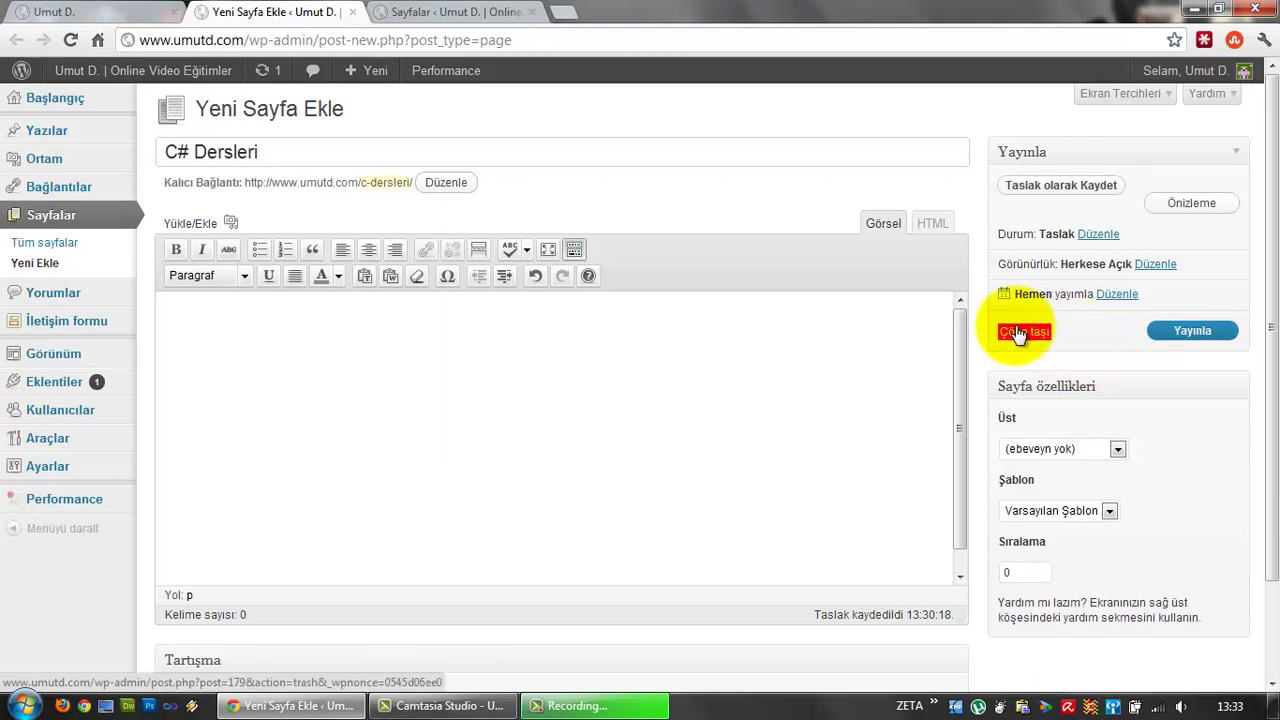
- View the parent page (Üst) and template (Şablon) choices in the page attributes without changing either
{"action": "scroll", "coordinate": [1057, 337], "scroll_direction": "down", "scroll_amount": 1}
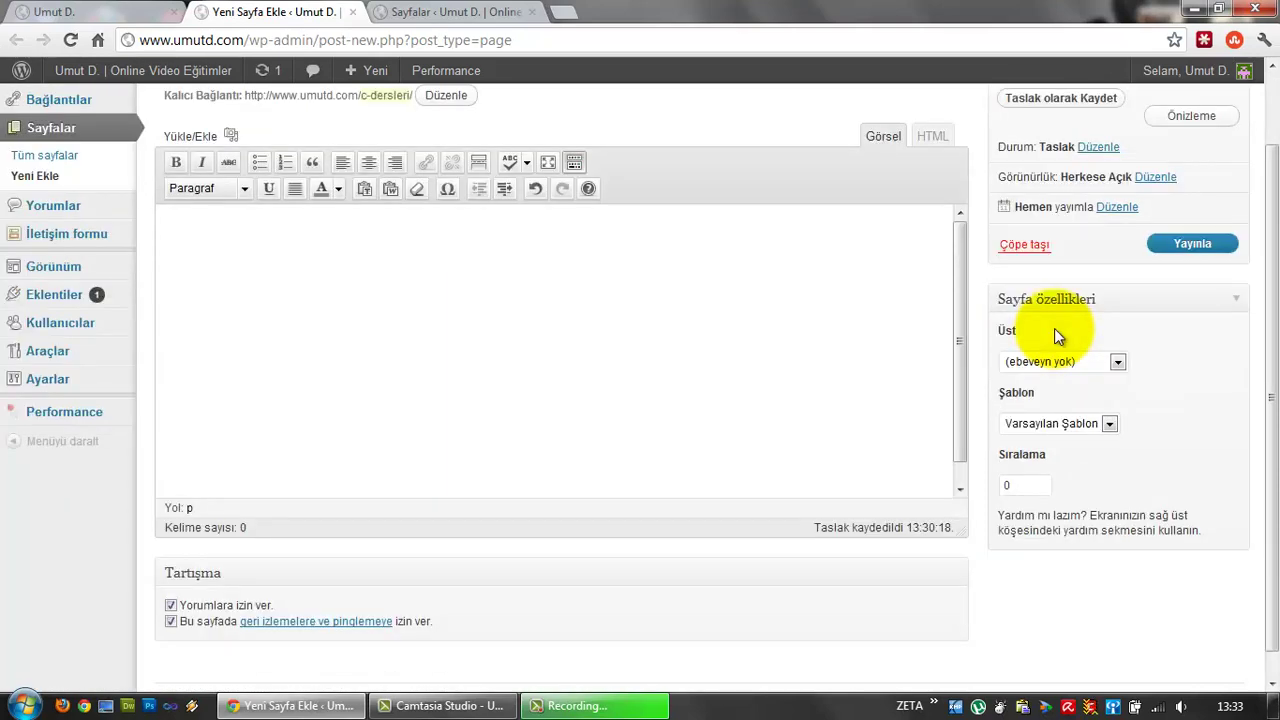
{"action": "left_click", "coordinate": [1112, 364]}
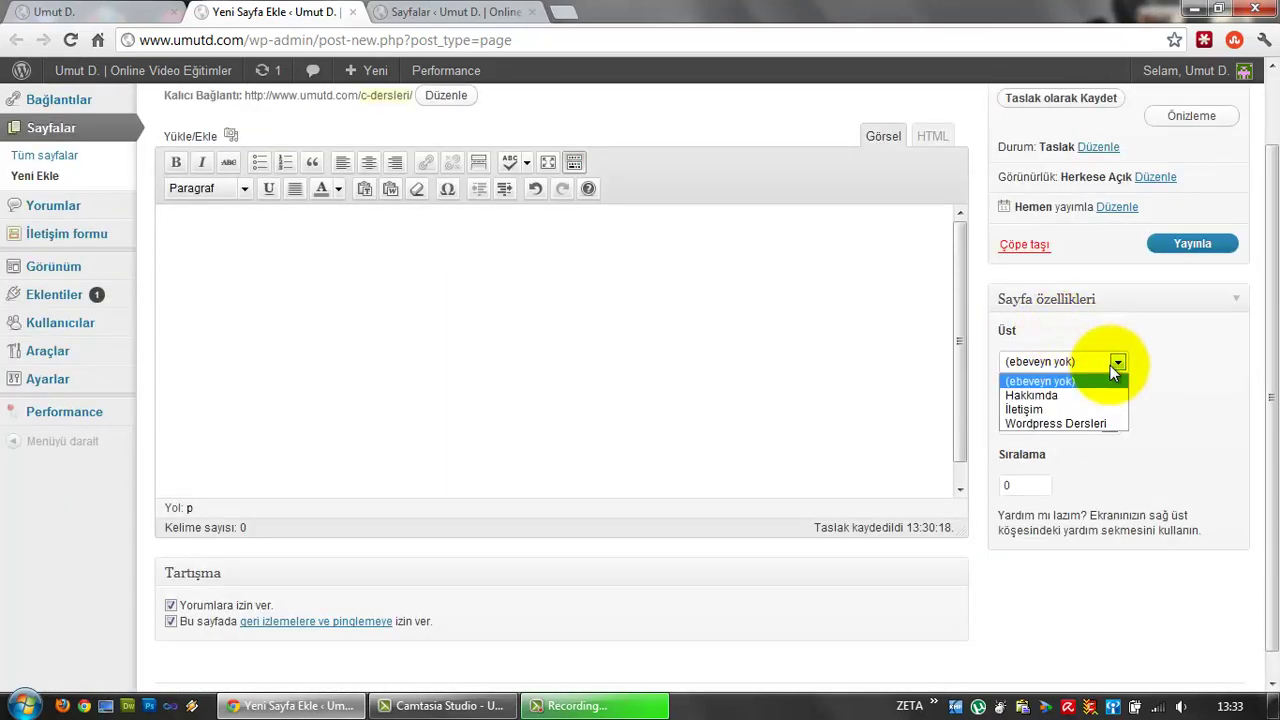
{"action": "left_click", "coordinate": [1110, 365]}
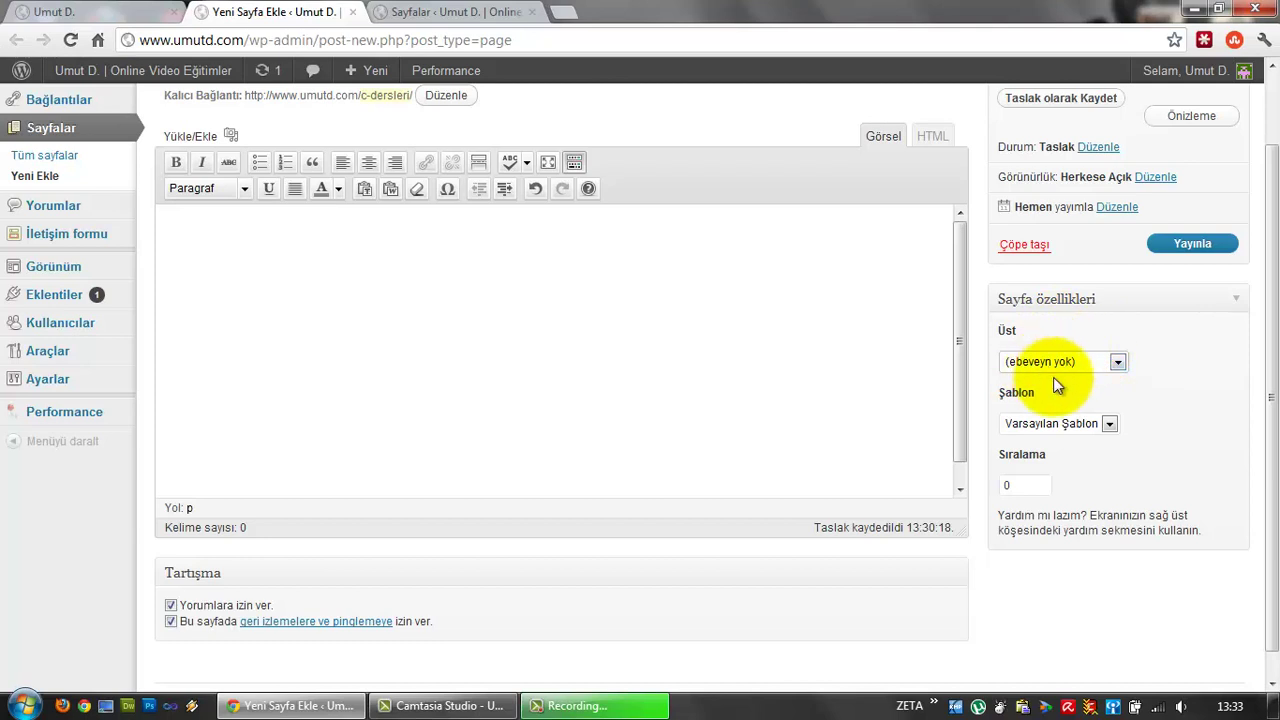
{"action": "left_click", "coordinate": [1080, 363]}
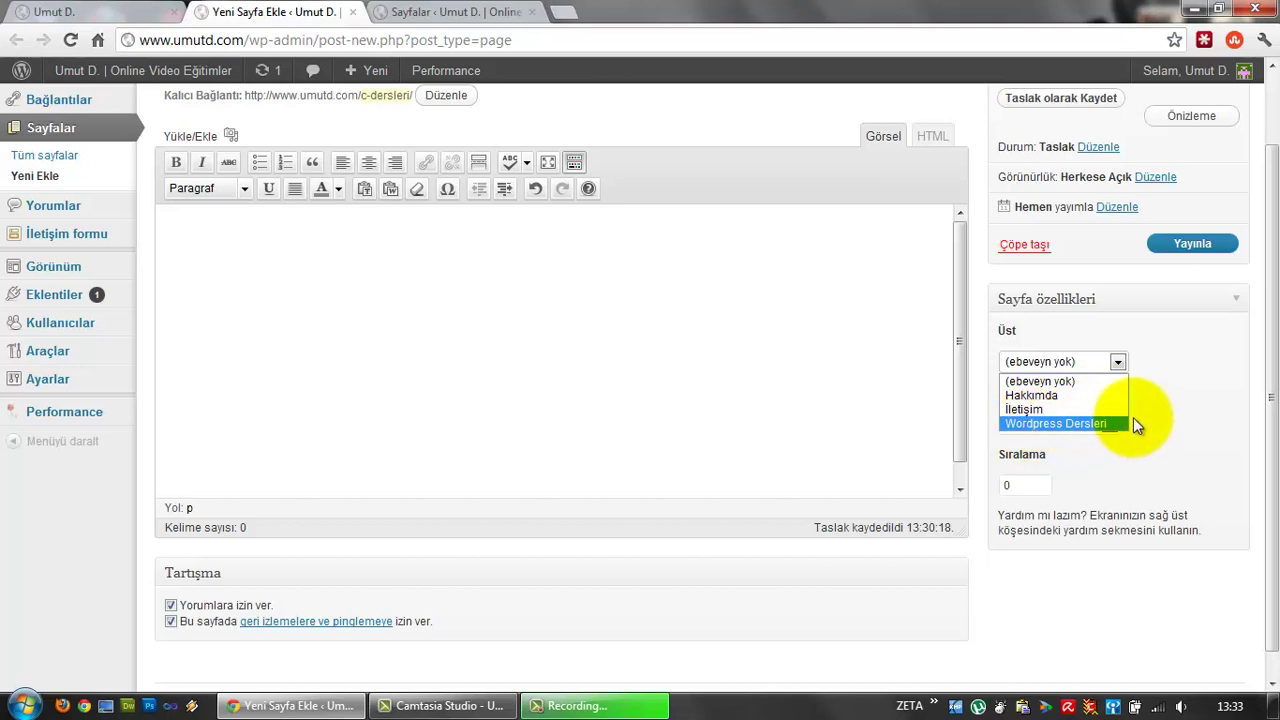
{"action": "left_click", "coordinate": [1073, 365]}
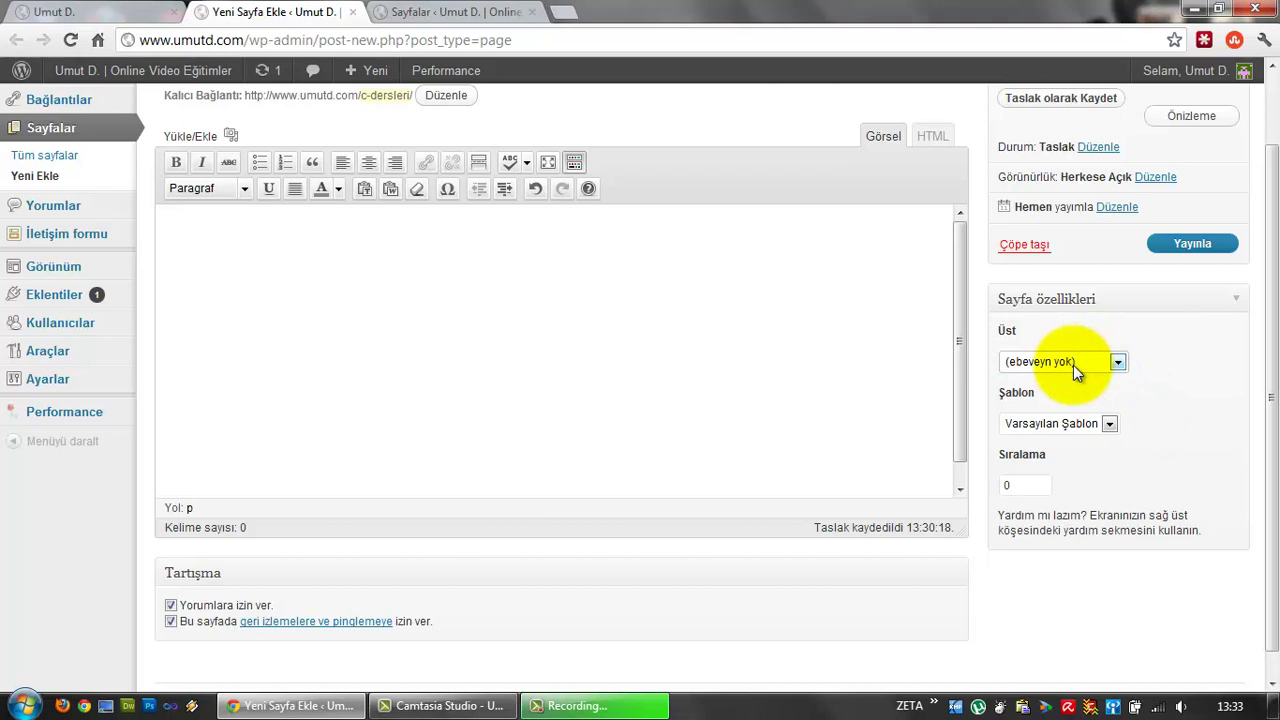
{"action": "left_click", "coordinate": [1085, 425]}
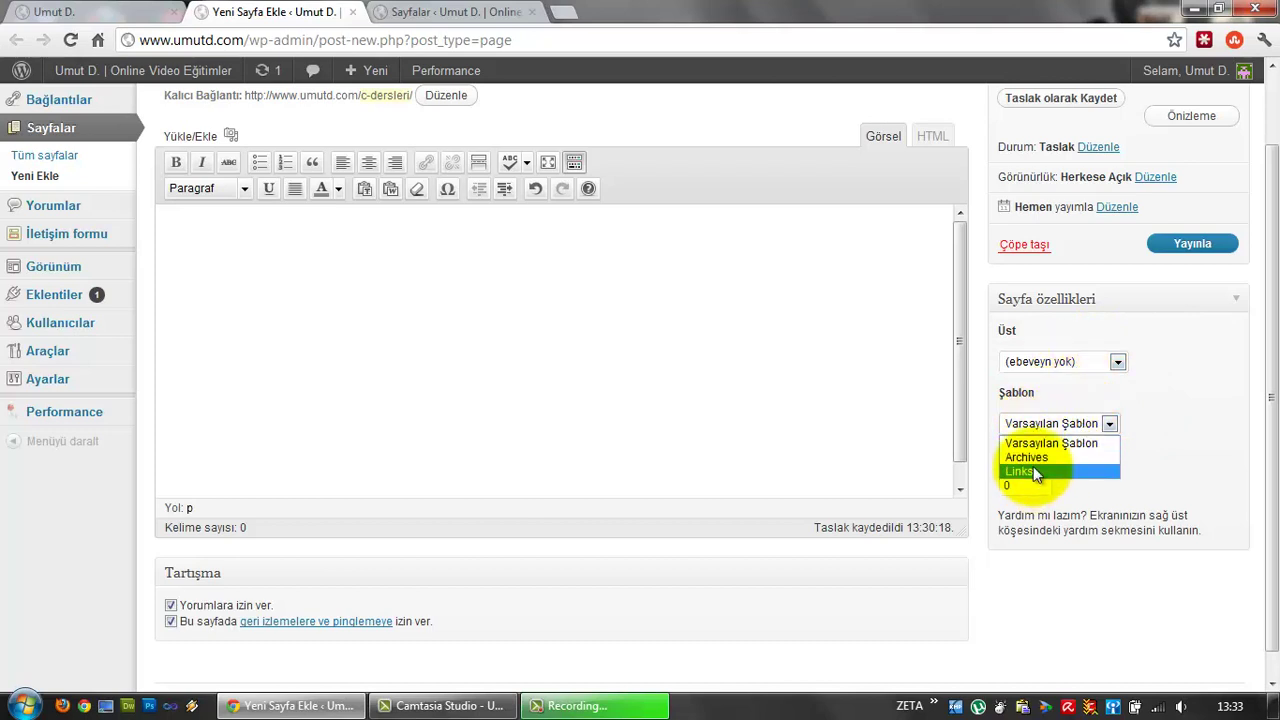
{"action": "left_click", "coordinate": [1033, 427]}
- View the page list and the published WordPress Dersleri page on the site, and return to the new page's editor
{"action": "left_click", "coordinate": [390, 10]}
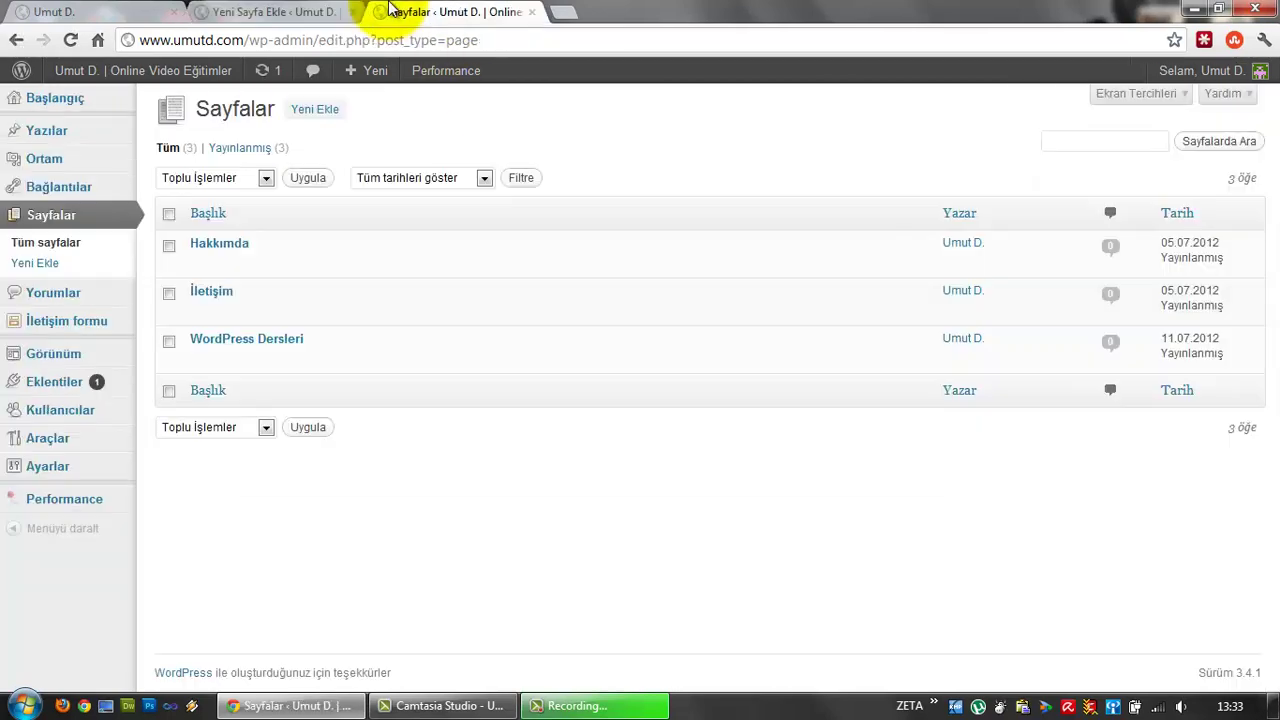
{"action": "left_click", "coordinate": [52, 11]}
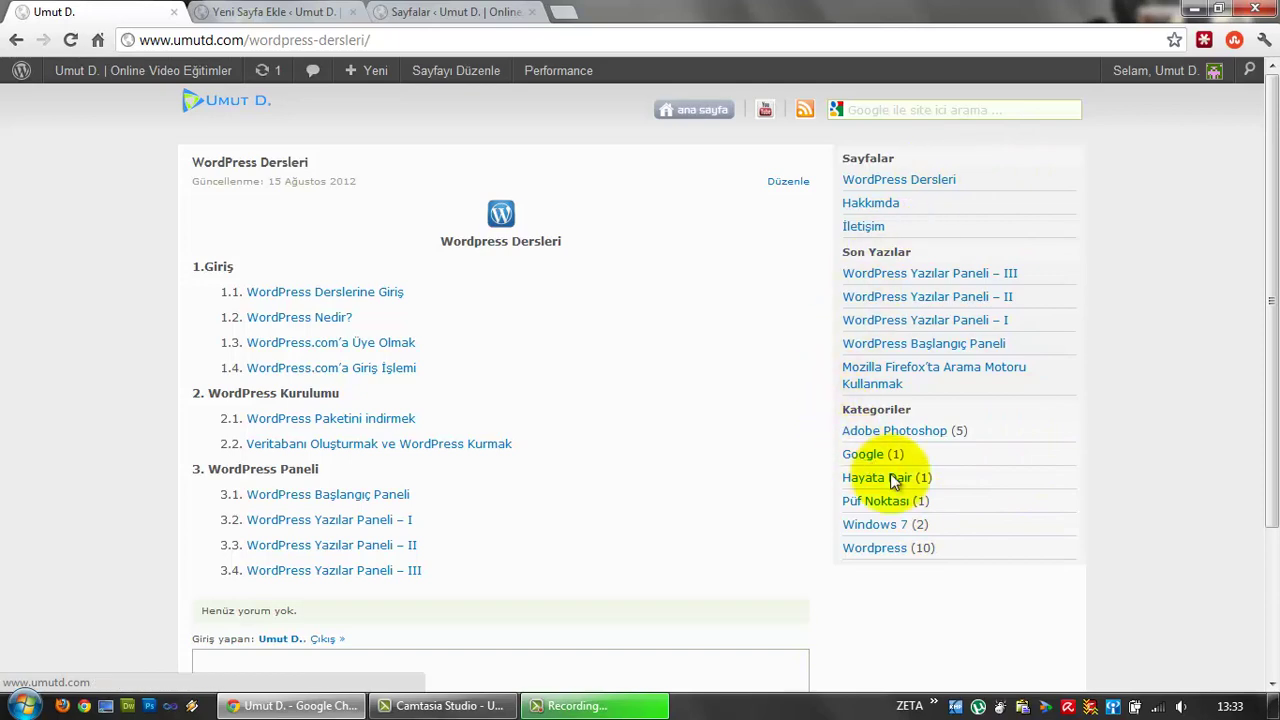
{"action": "scroll", "coordinate": [934, 486], "scroll_direction": "down", "scroll_amount": 3}
{"action": "scroll", "coordinate": [934, 486], "scroll_direction": "up", "scroll_amount": 3}
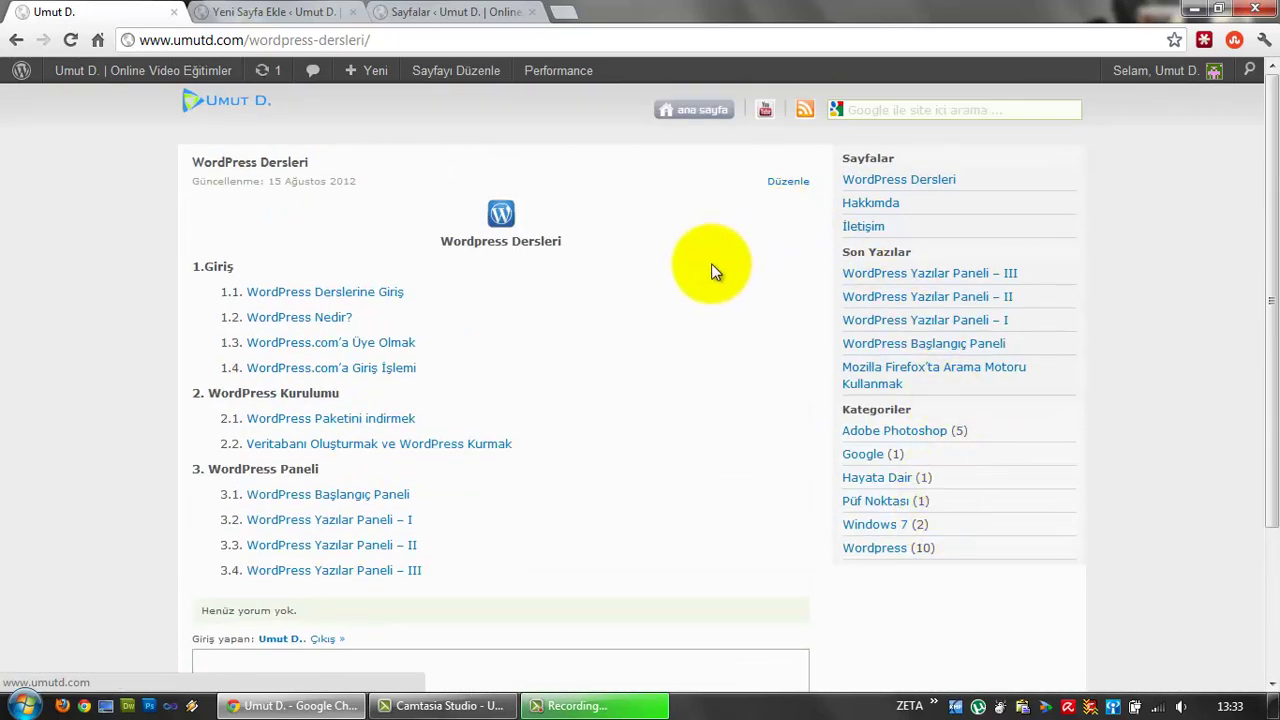
{"action": "left_click", "coordinate": [420, 12]}
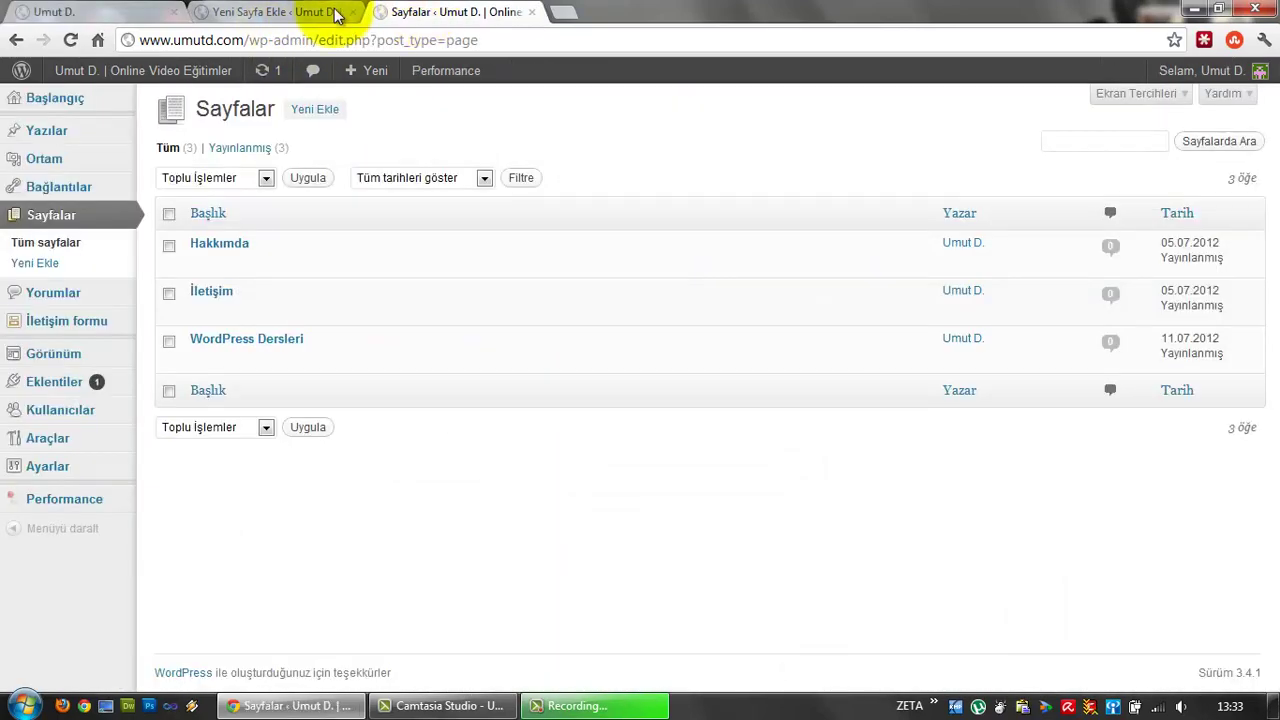
{"action": "left_click", "coordinate": [335, 14]}
- Compare the template choices with the layout of the published WordPress Dersleri page, keeping the default template
{"action": "left_click", "coordinate": [1080, 427]}
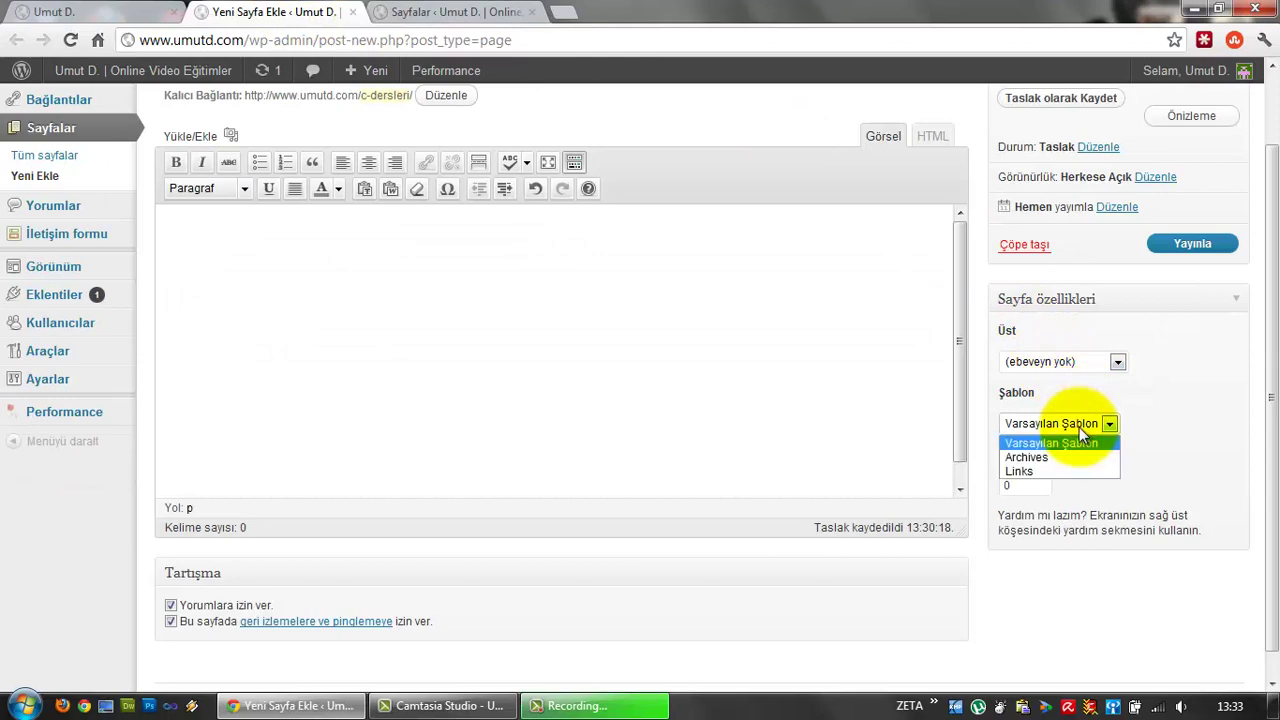
{"action": "left_click", "coordinate": [120, 12]}
{"action": "mouse_move", "coordinate": [367, 70]}
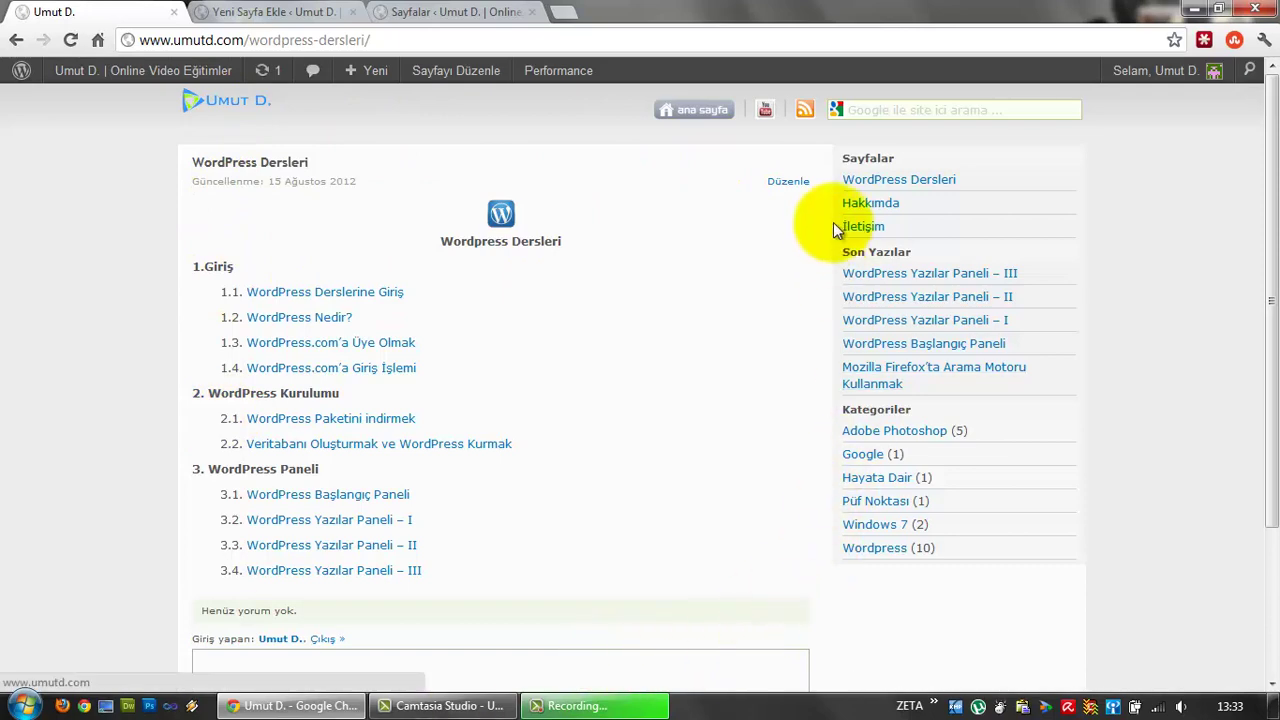
{"action": "scroll", "coordinate": [903, 554], "scroll_direction": "down", "scroll_amount": 3}
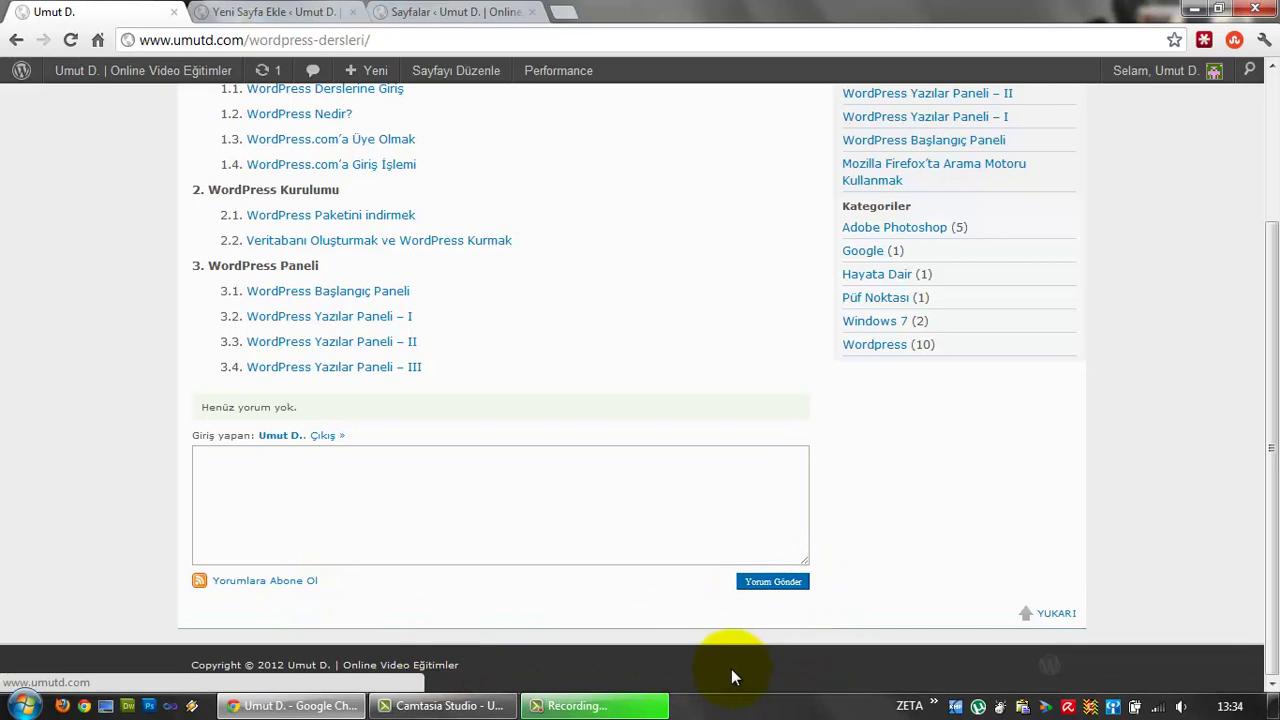
{"action": "left_click", "coordinate": [329, 11]}
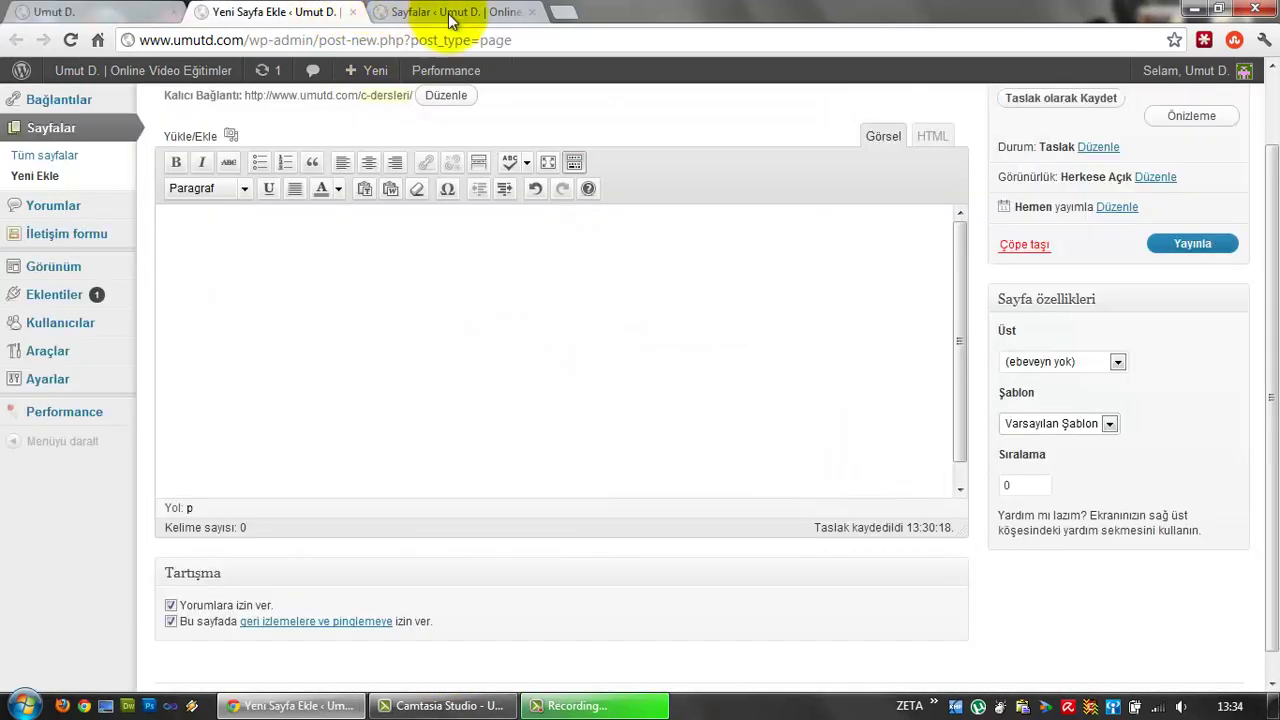
{"action": "left_click", "coordinate": [1050, 424]}
{"action": "left_click", "coordinate": [1048, 424]}
- View the page's sort order (Sıralama) field and the comment and pingback options under Tartışma
{"action": "double_click", "coordinate": [1010, 485]}
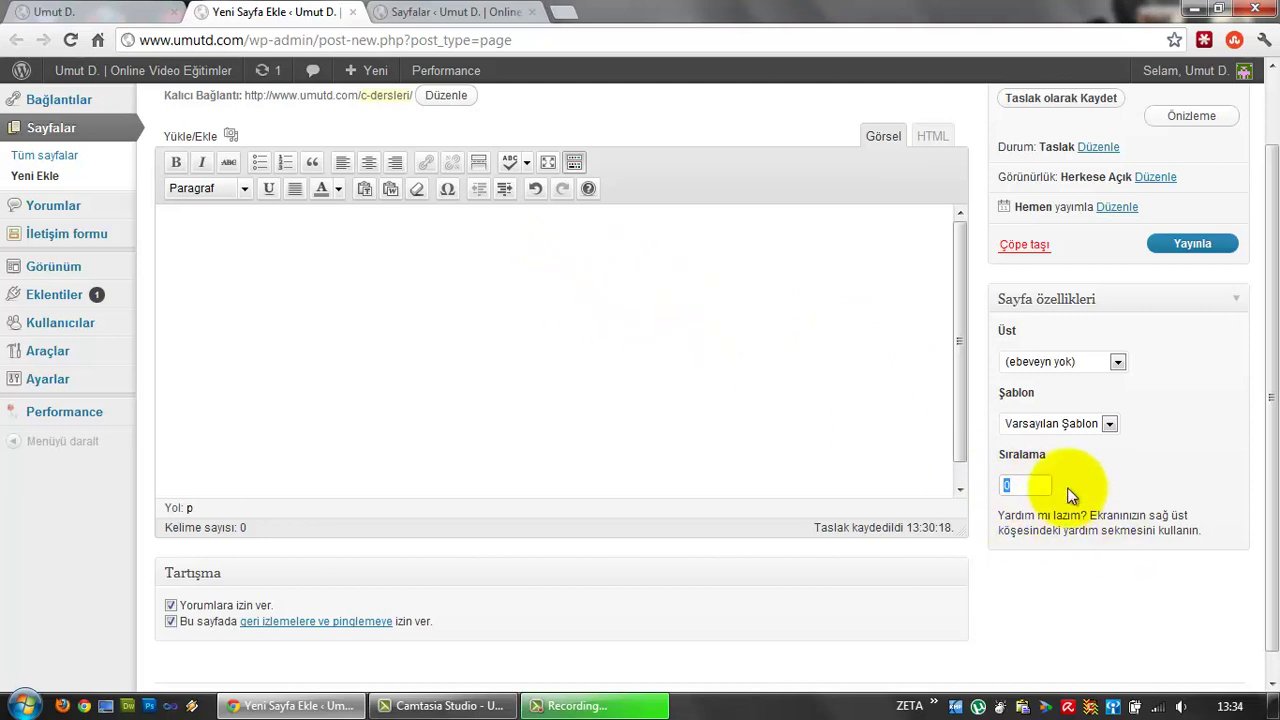
{"action": "scroll", "coordinate": [1015, 520], "scroll_direction": "down", "scroll_amount": 1}
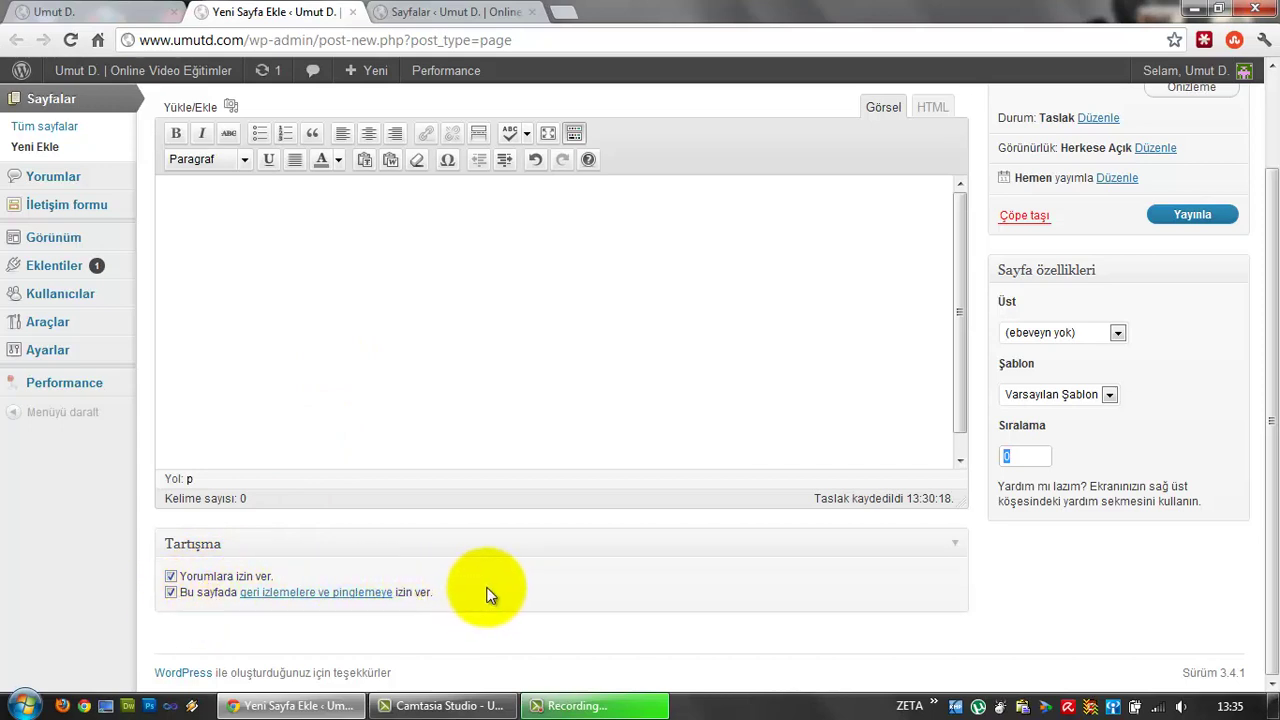
{"action": "scroll", "coordinate": [571, 546], "scroll_direction": "up", "scroll_amount": 2}
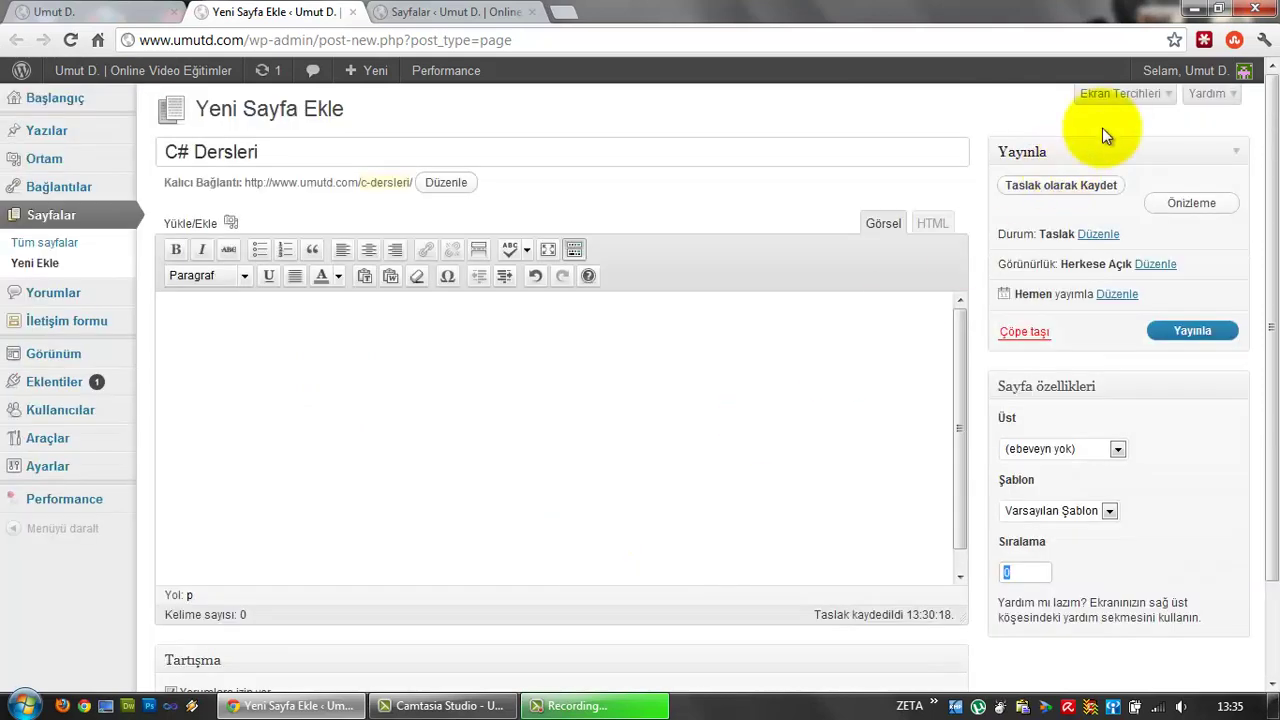
- Show the Yazar box through the screen options, view its author choices, and hide the box again
{"action": "left_click", "coordinate": [1118, 93]}
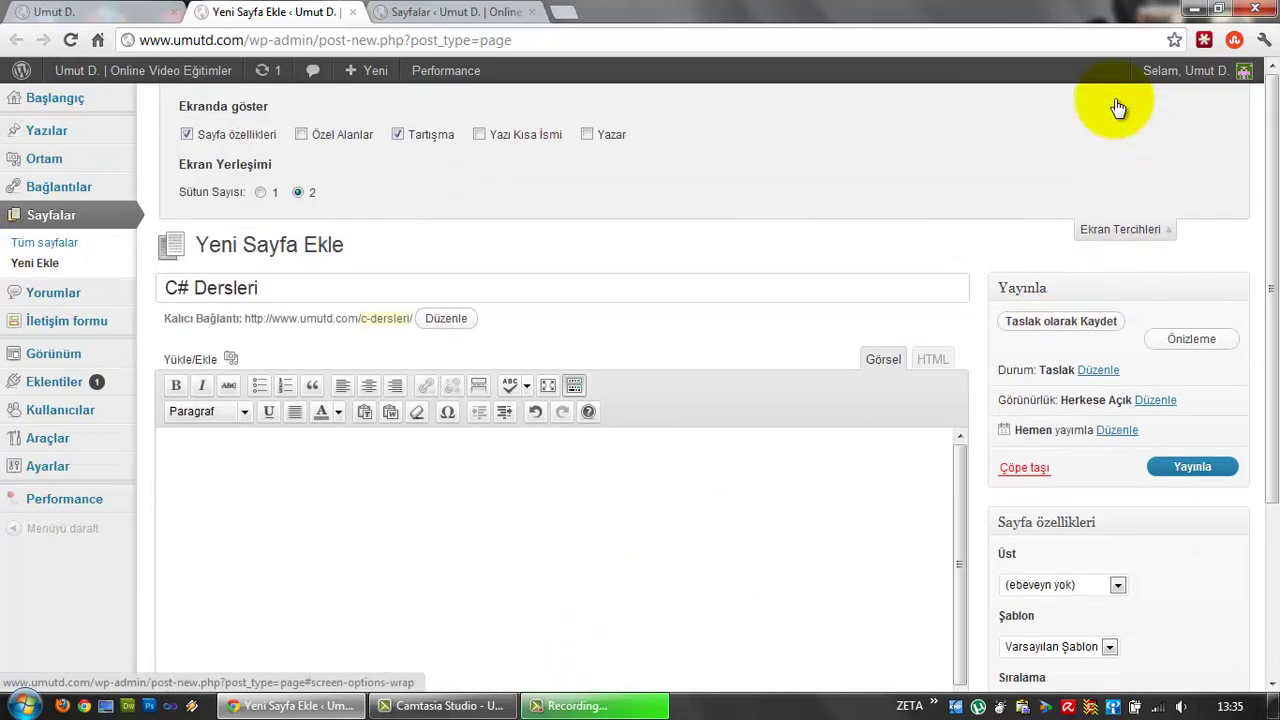
{"action": "left_click", "coordinate": [605, 143]}
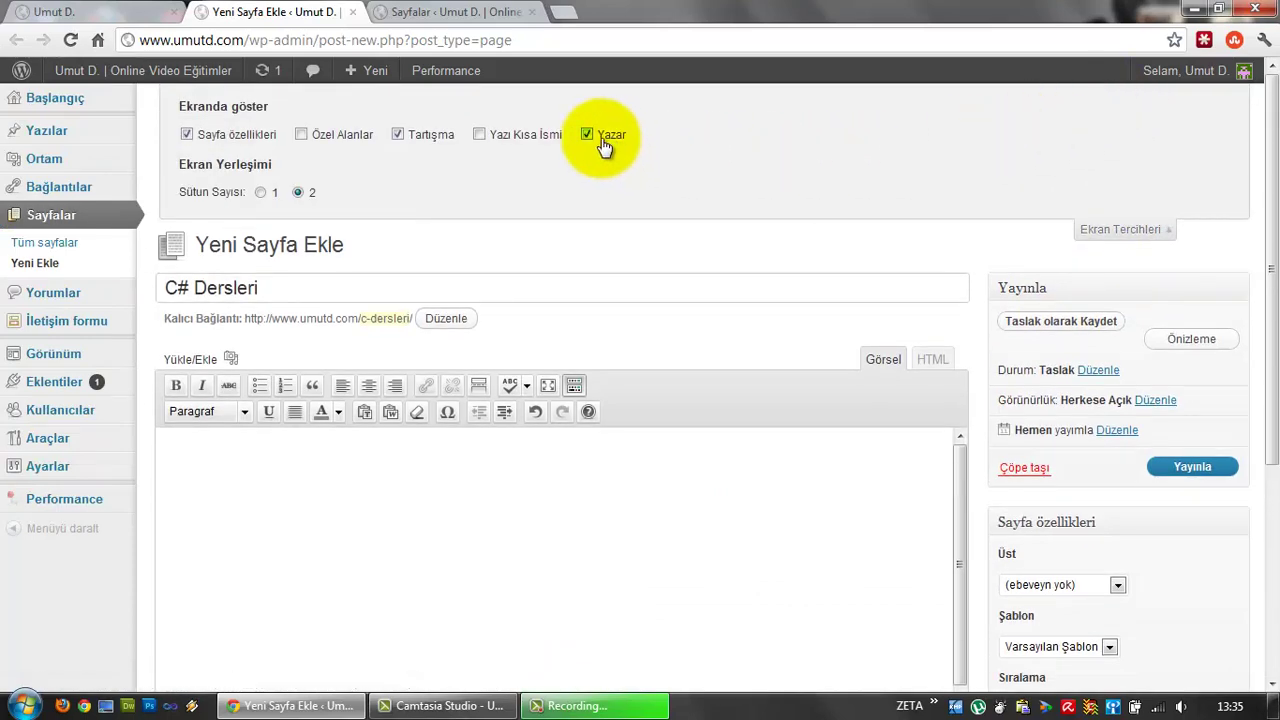
{"action": "scroll", "coordinate": [607, 150], "scroll_direction": "down", "scroll_amount": 4}
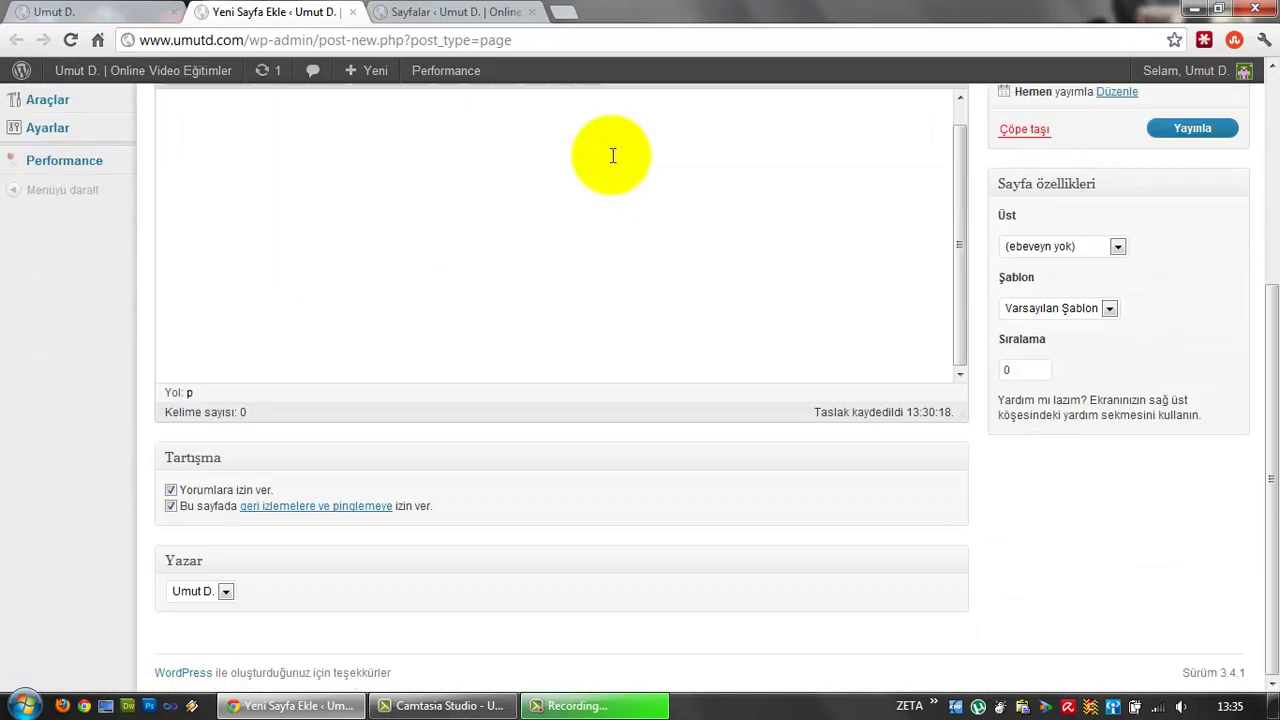
{"action": "left_click", "coordinate": [197, 592]}
{"action": "left_click", "coordinate": [197, 608]}
{"action": "scroll", "coordinate": [620, 589], "scroll_direction": "up", "scroll_amount": 5}
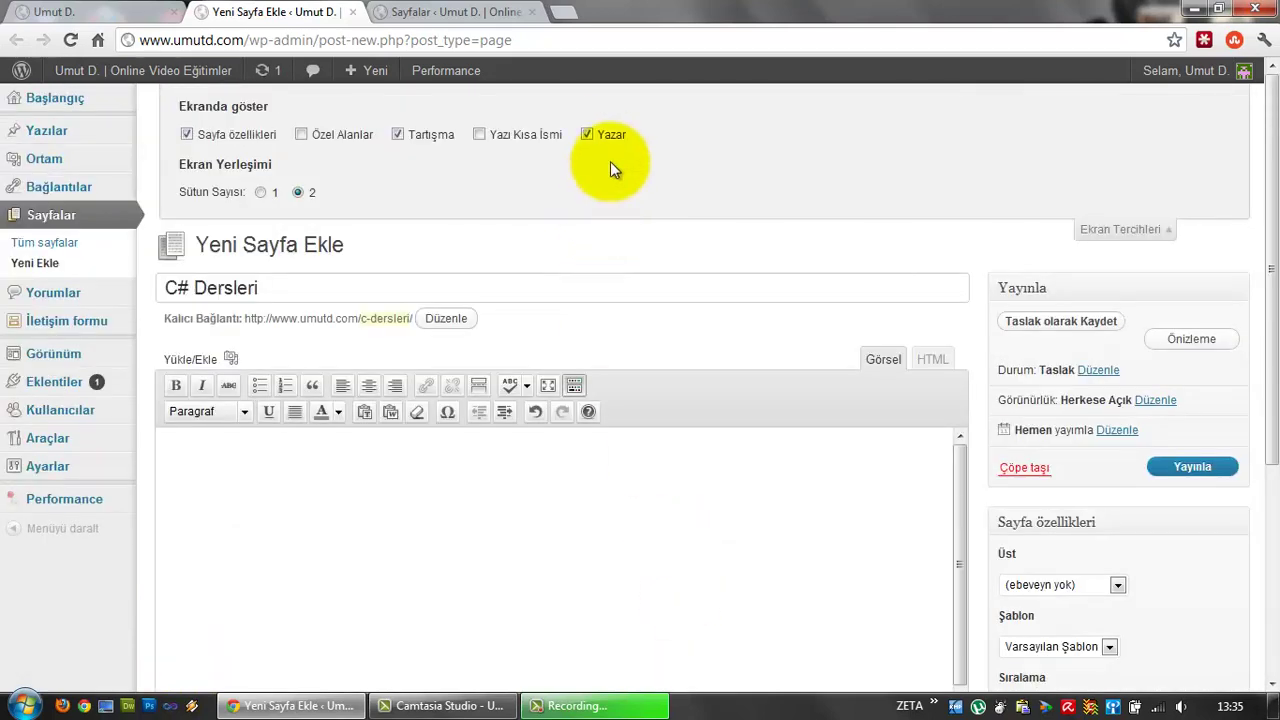
{"action": "left_click", "coordinate": [586, 134]}
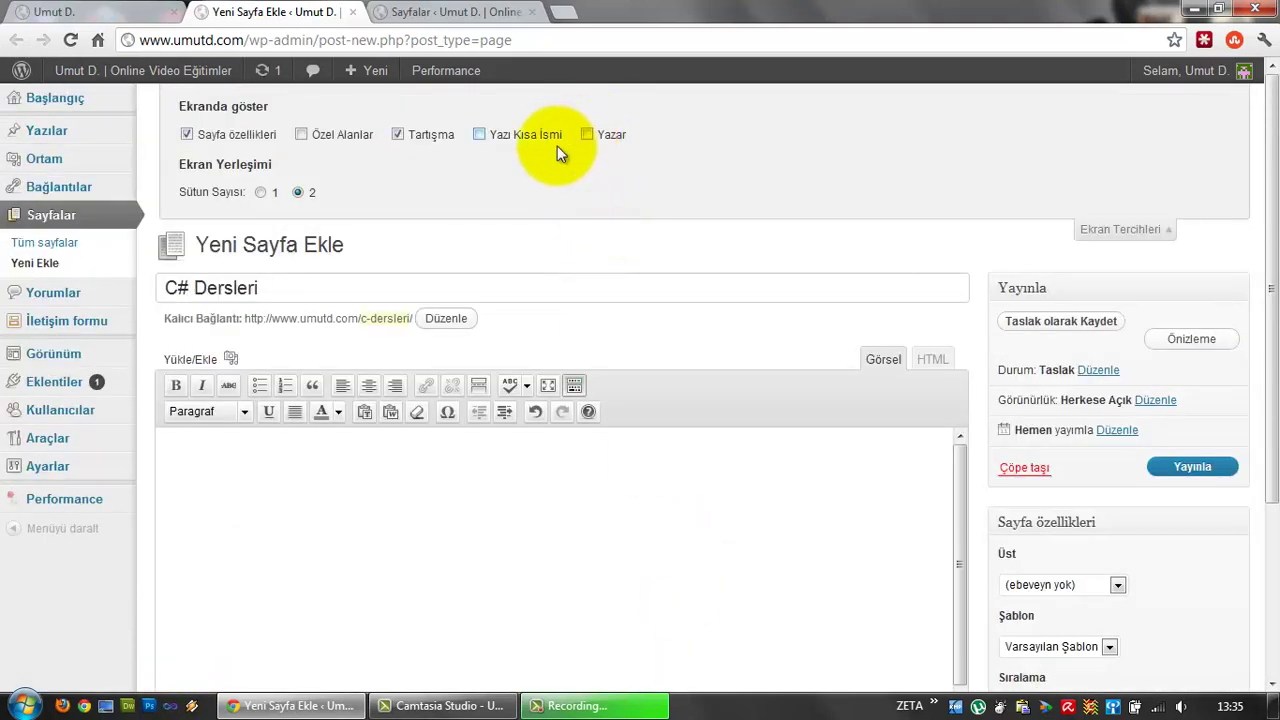
- Leave the new page editor for the list of all pages, confirming the departure without saving
{"action": "left_click", "coordinate": [79, 241]}
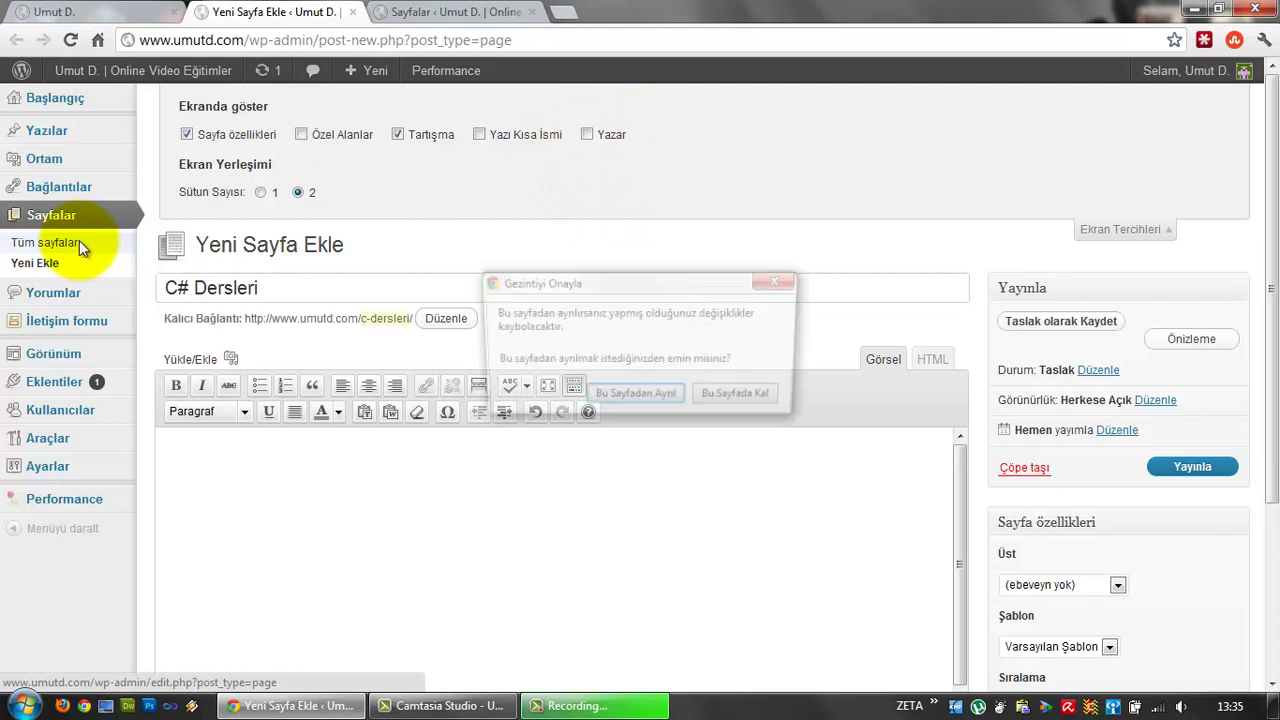
{"action": "left_click", "coordinate": [661, 405]}
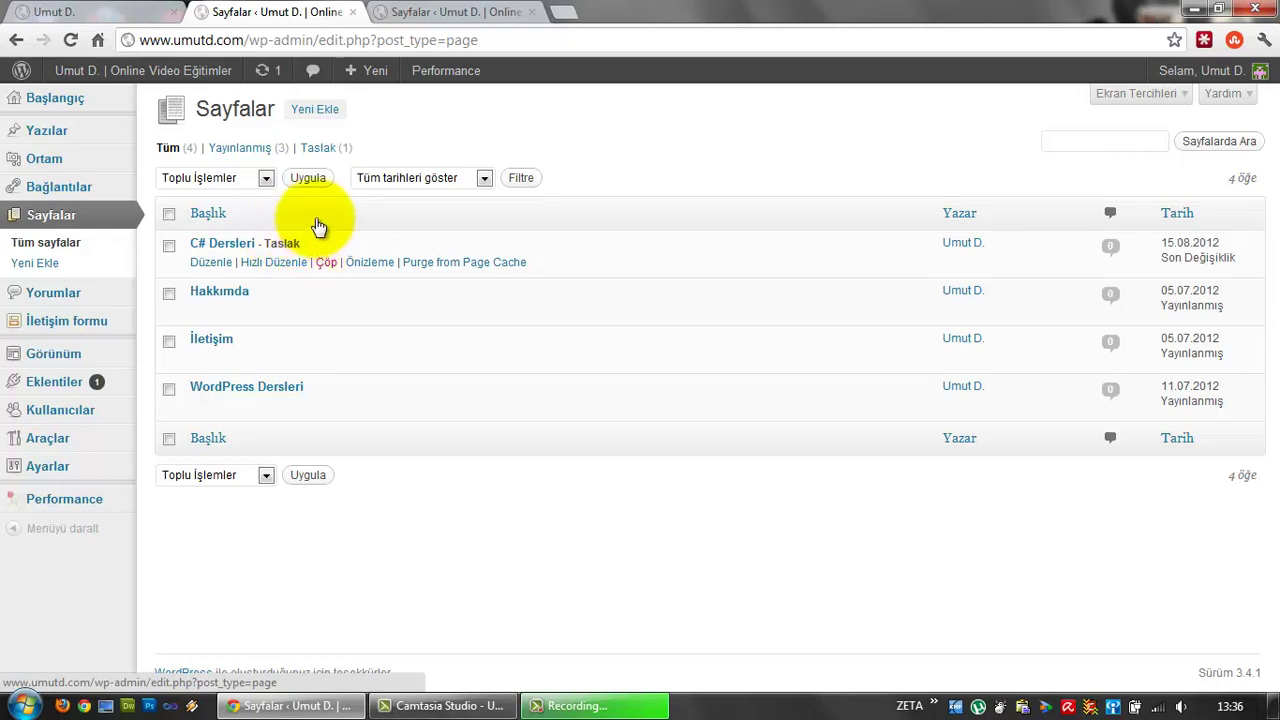
- Select the C# Dersleri and Hakkımda pages and view the bulk action and date filter choices without applying any
{"action": "left_click", "coordinate": [238, 176]}
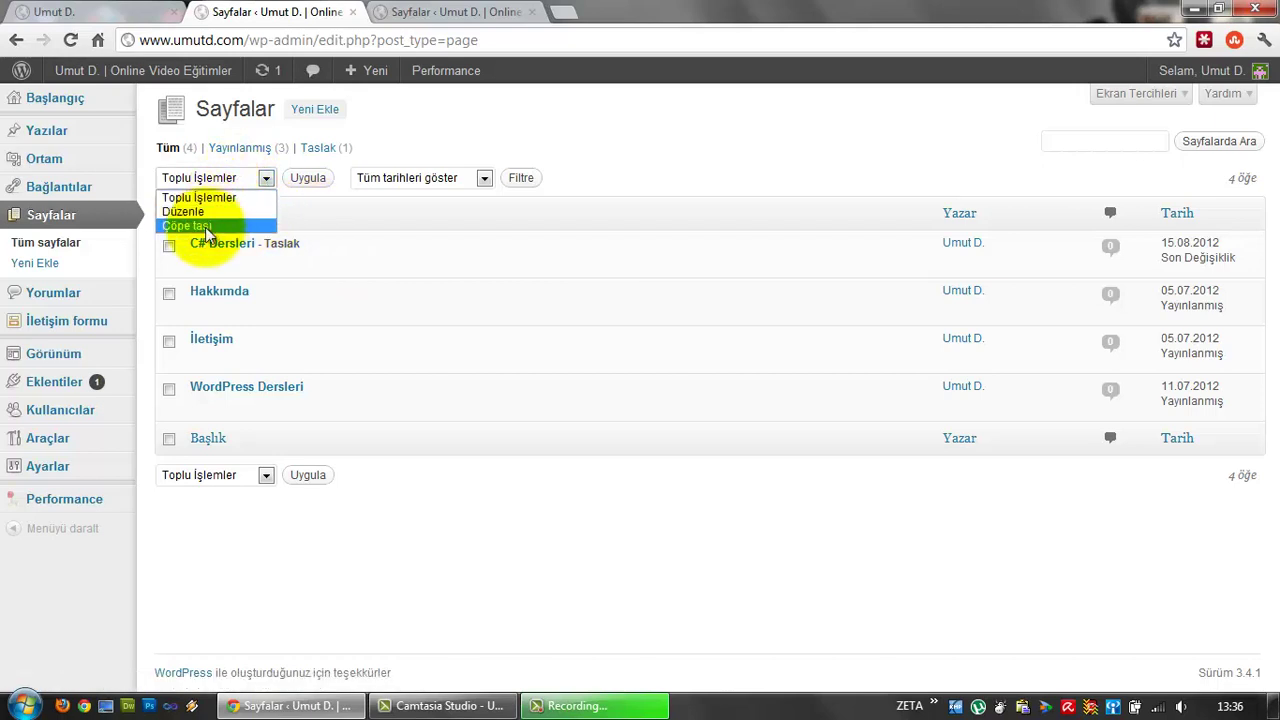
{"action": "left_click", "coordinate": [169, 245]}
{"action": "left_click", "coordinate": [169, 293]}
{"action": "left_click", "coordinate": [215, 178]}
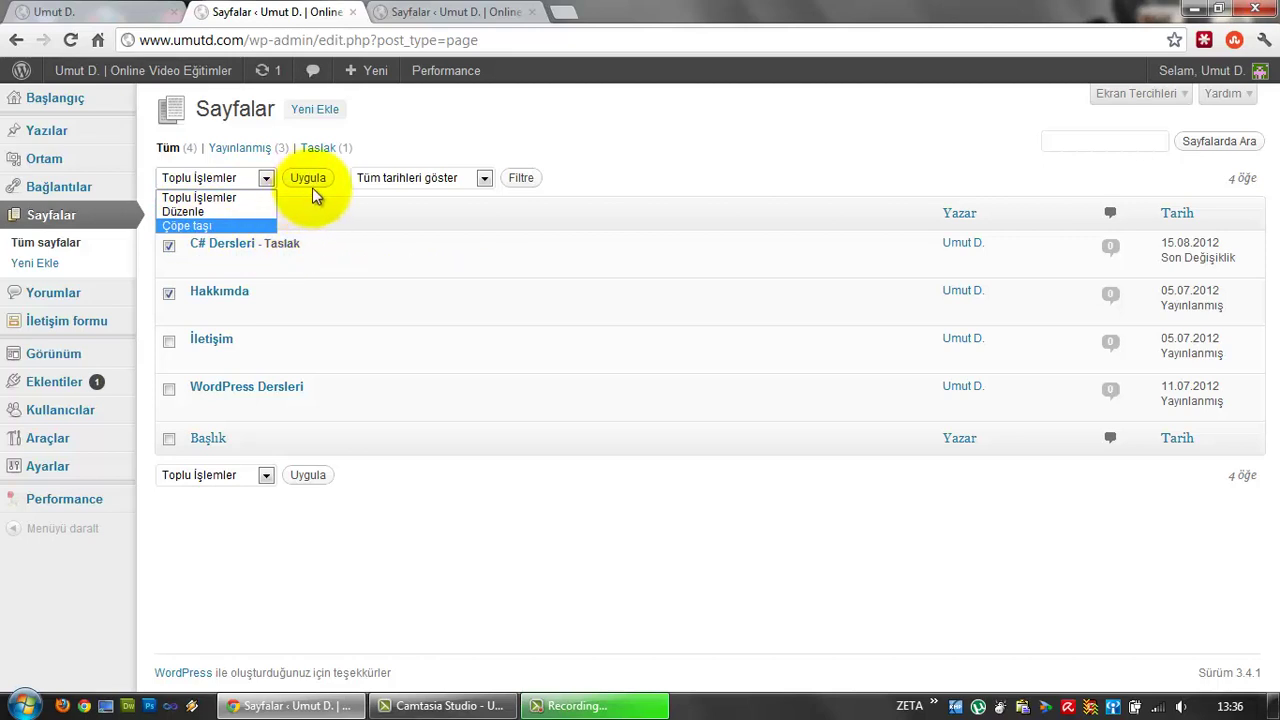
{"action": "left_click", "coordinate": [415, 178]}
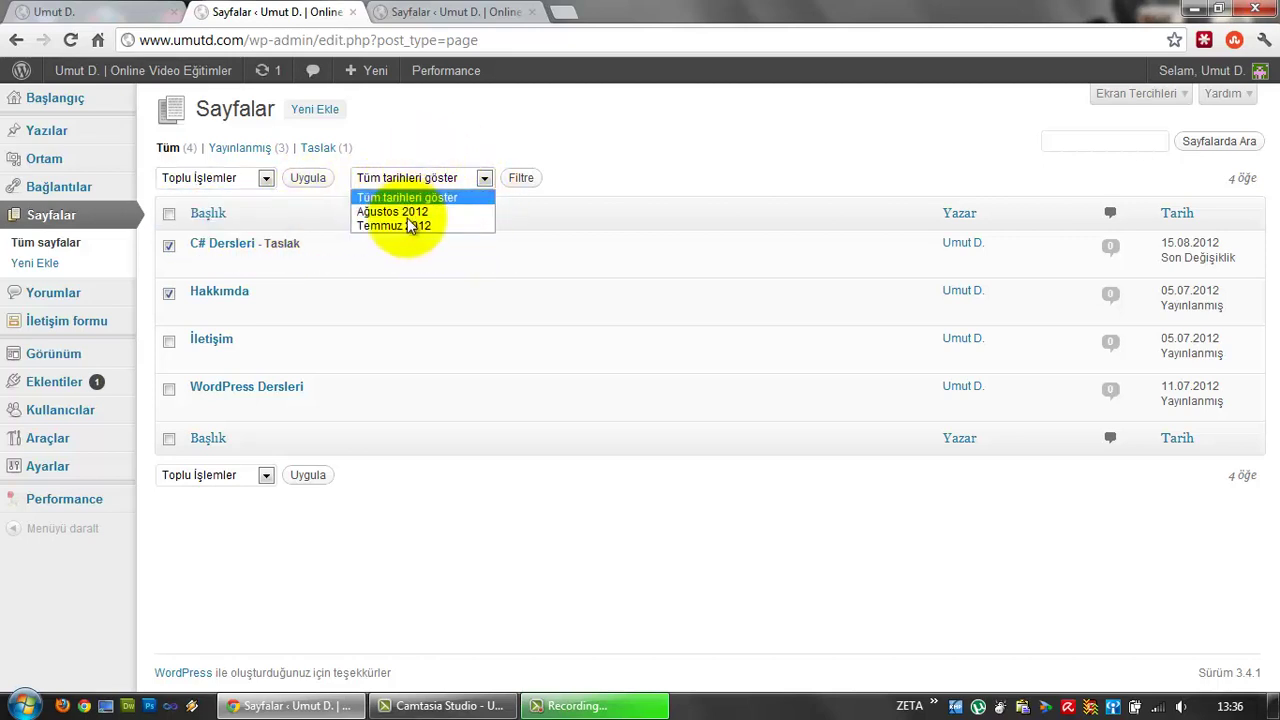
{"action": "left_click", "coordinate": [265, 150]}
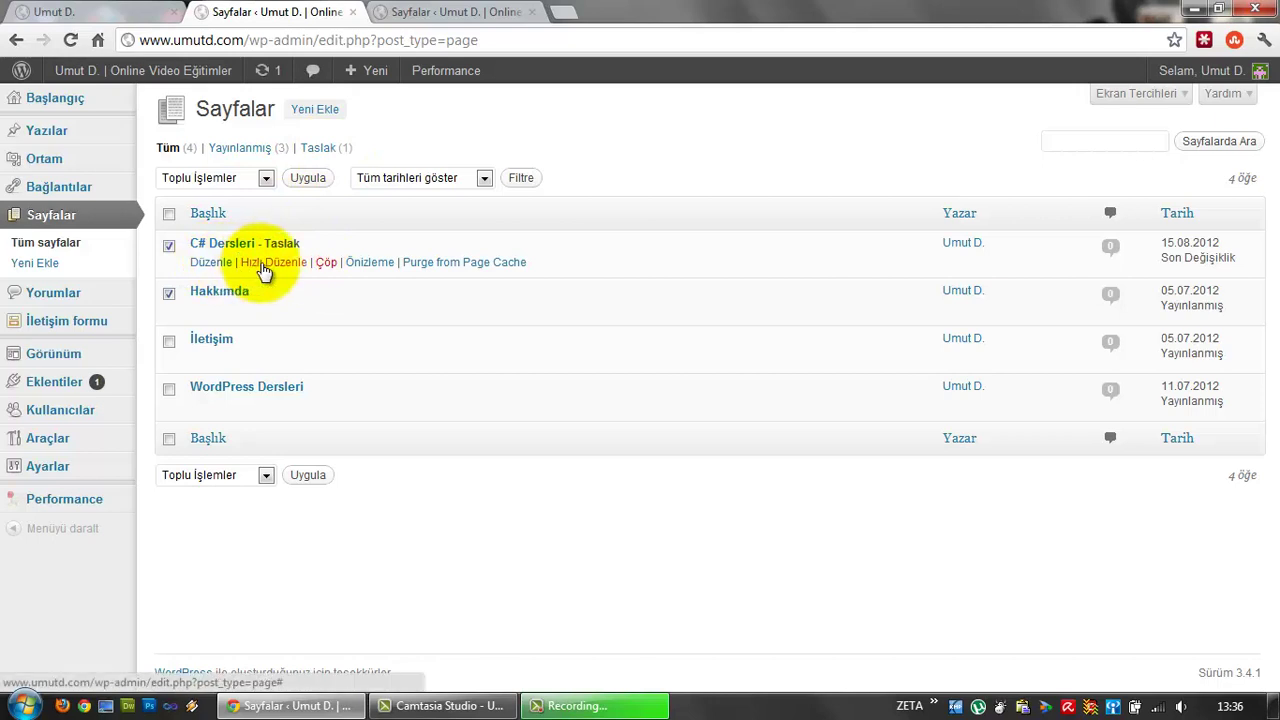
- View the quick edit fields of the C# Dersleri draft and cancel the quick edit
{"action": "left_click", "coordinate": [265, 263]}
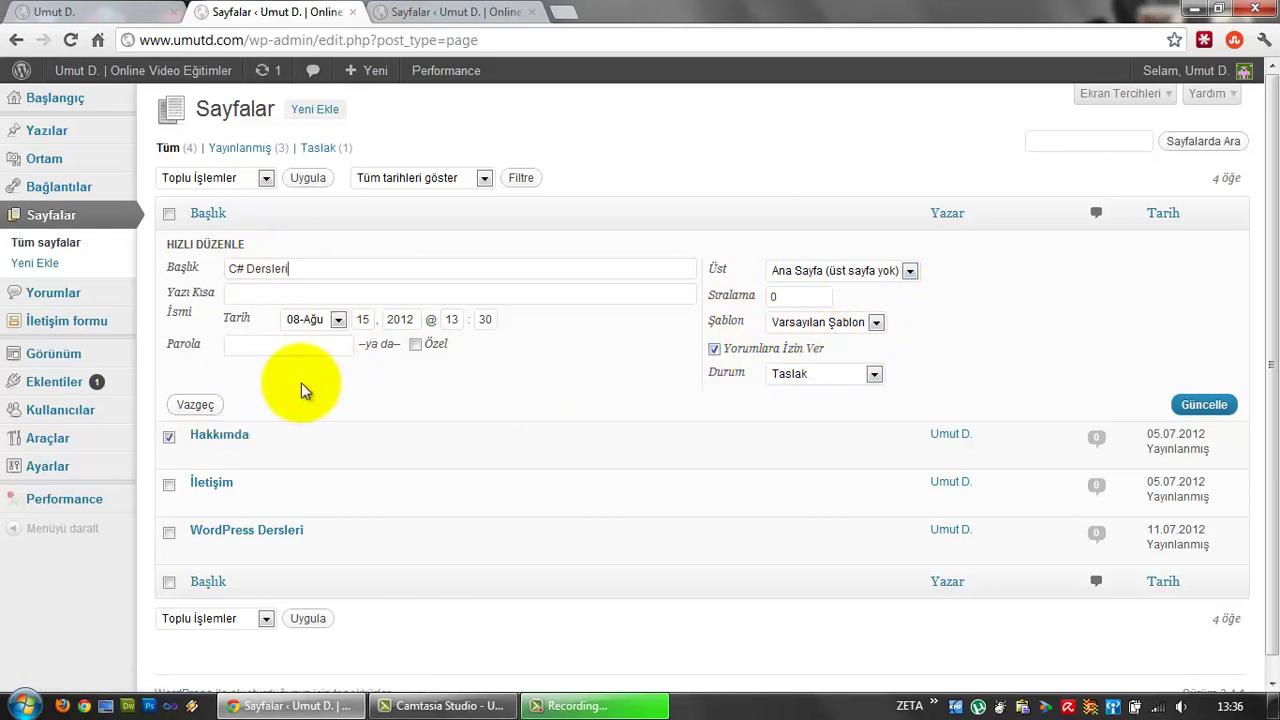
{"action": "left_click", "coordinate": [198, 405]}
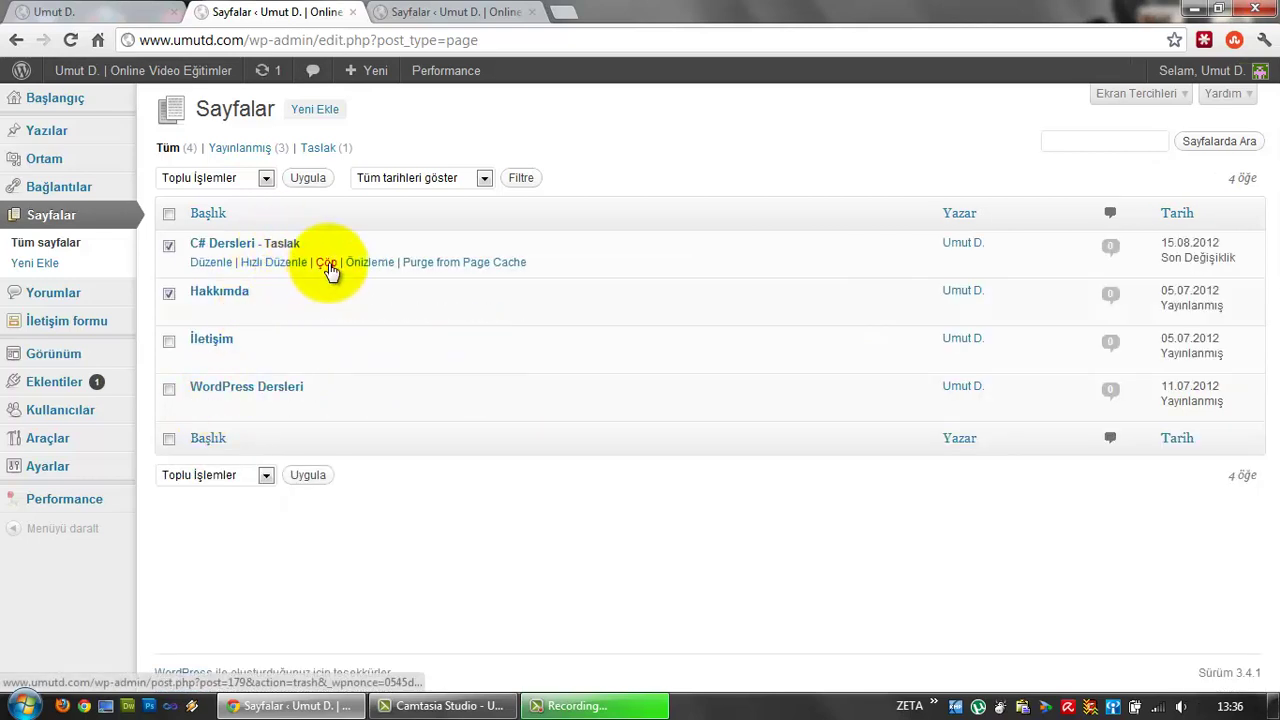